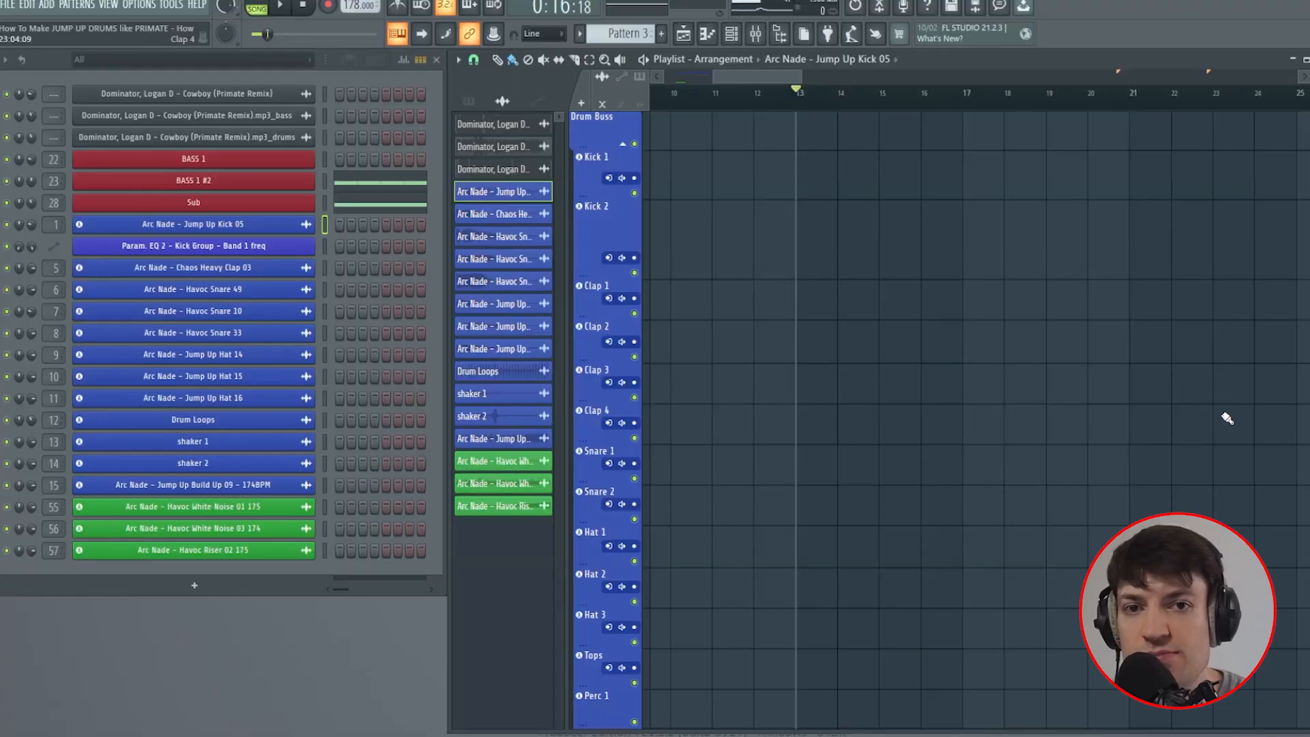
Step: Select bars 13 to 16 and place Arc Nade - Jump Up Kick 05 on Kick 1 at steps 1 and 11 of each bar
drag(804, 94, 993, 105)
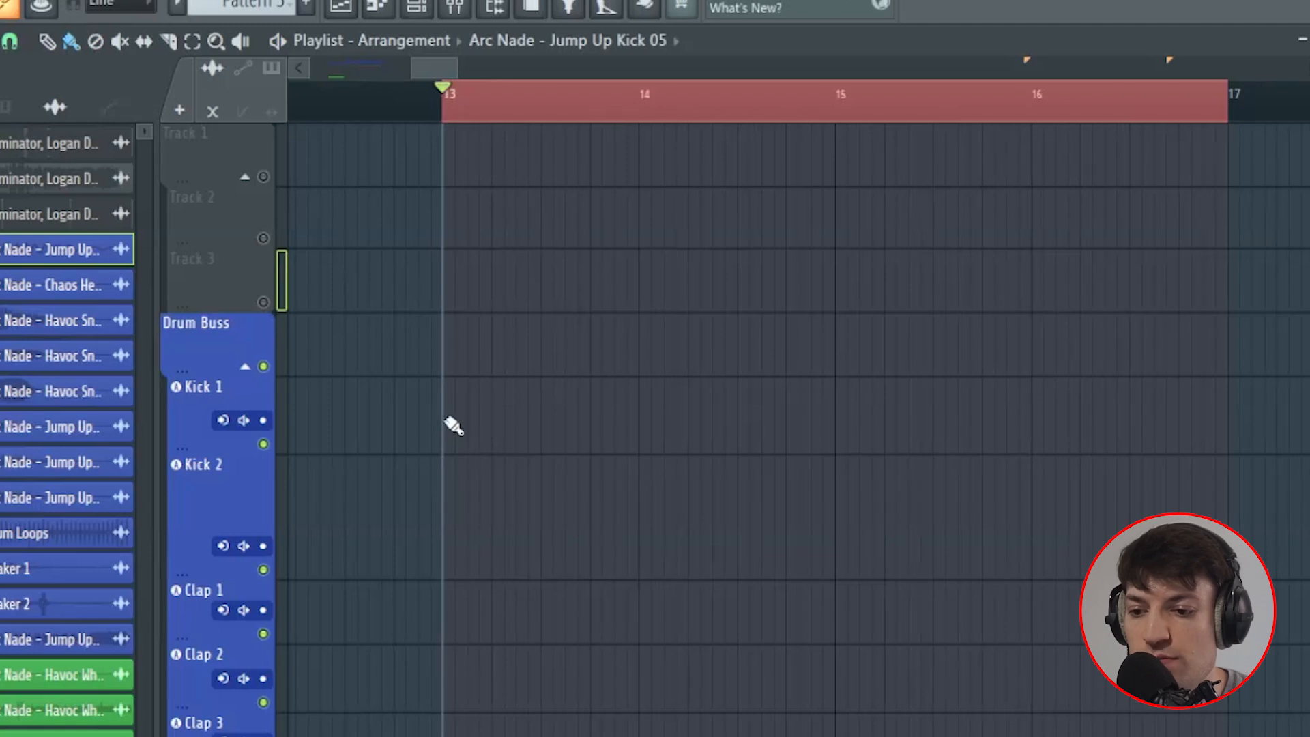
click(755, 301)
click(638, 432)
click(846, 430)
click(1041, 427)
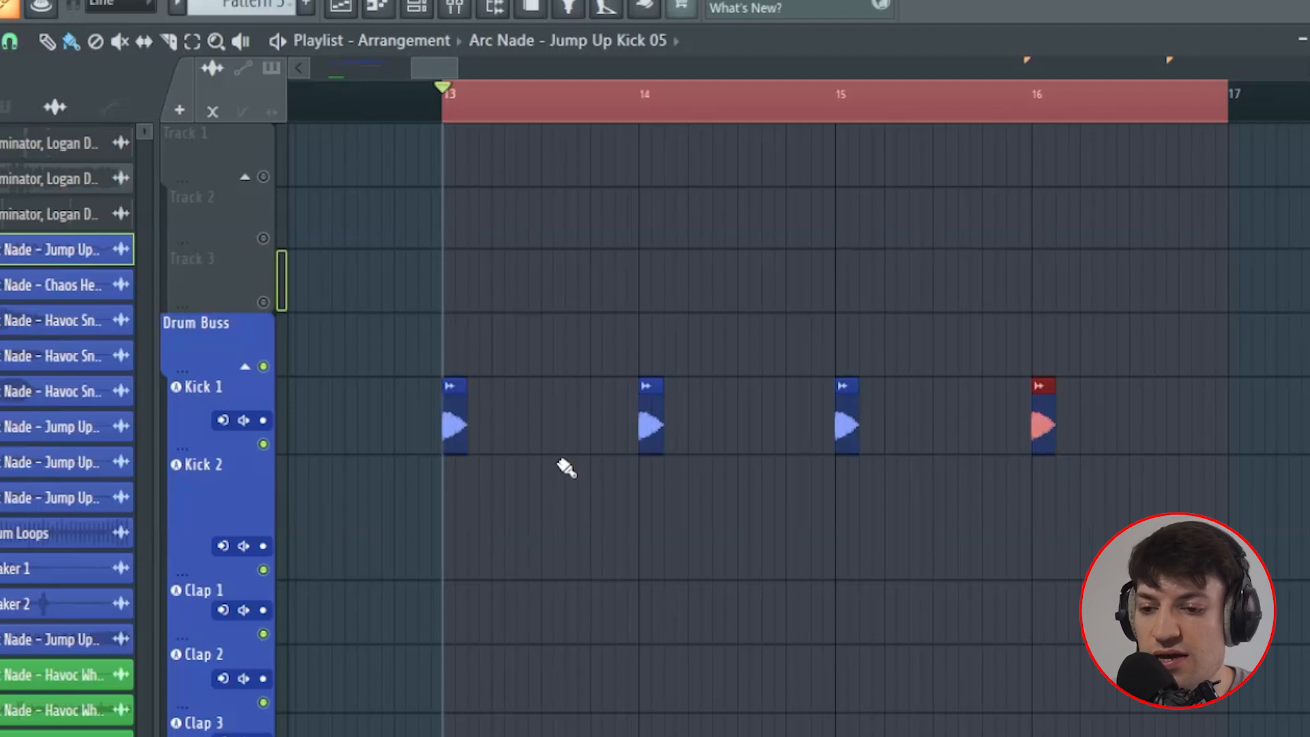
drag(1171, 416, 573, 438)
key(space)
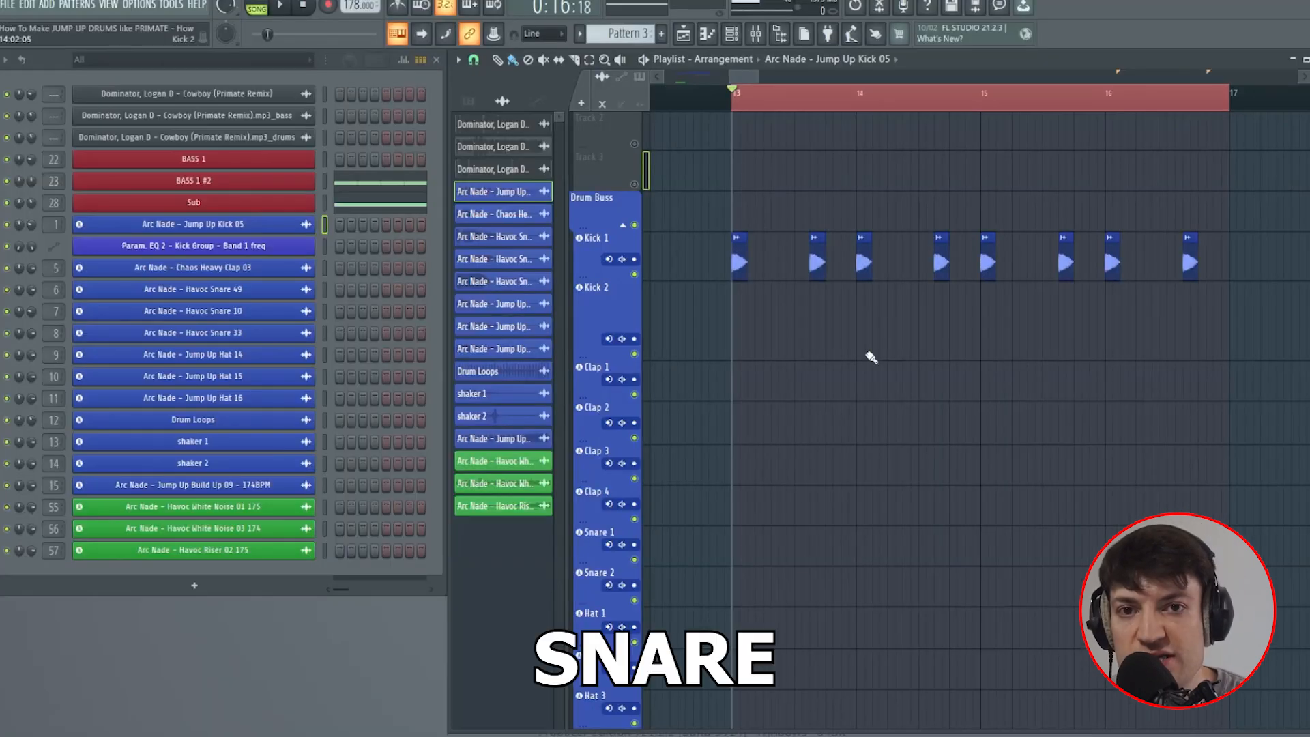
Step: Place Arc Nade - Chaos Heavy Clap 03 on the Clap 3 track at beats 2 and 4 of bar 13
scroll(776, 365, down, 3)
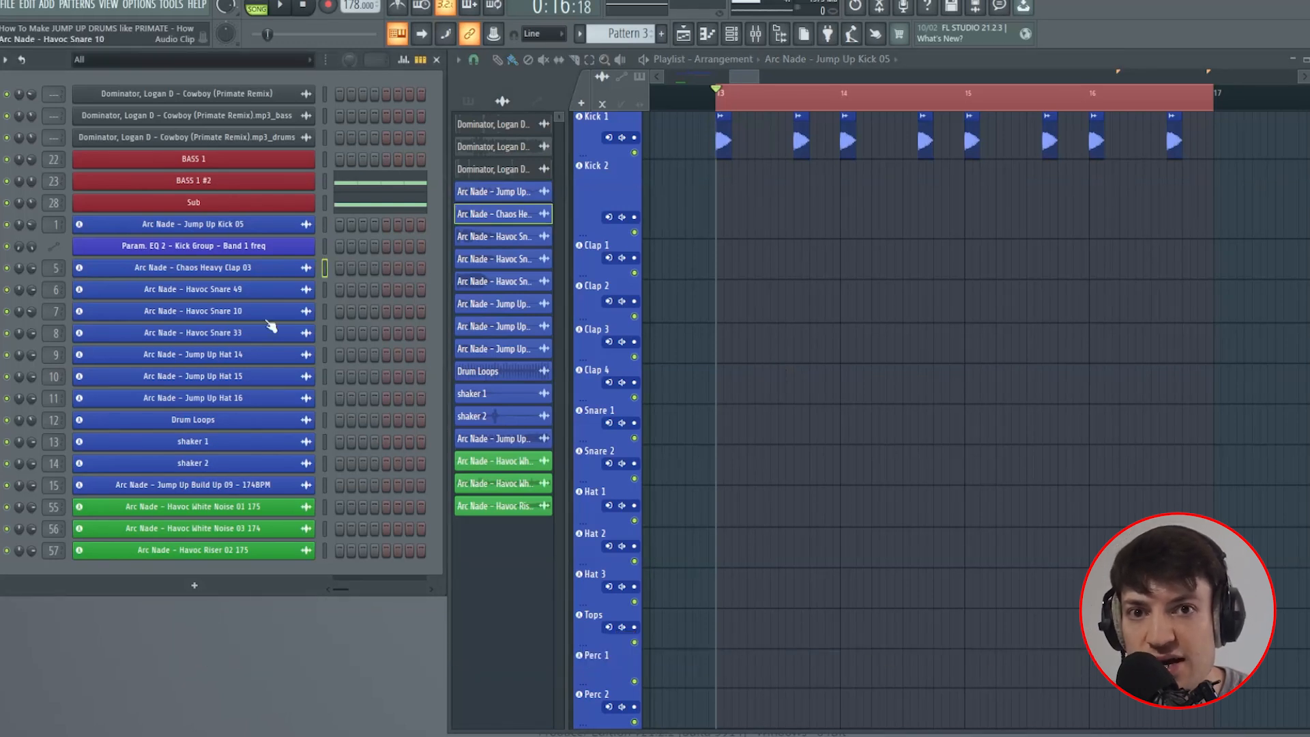
click(261, 269)
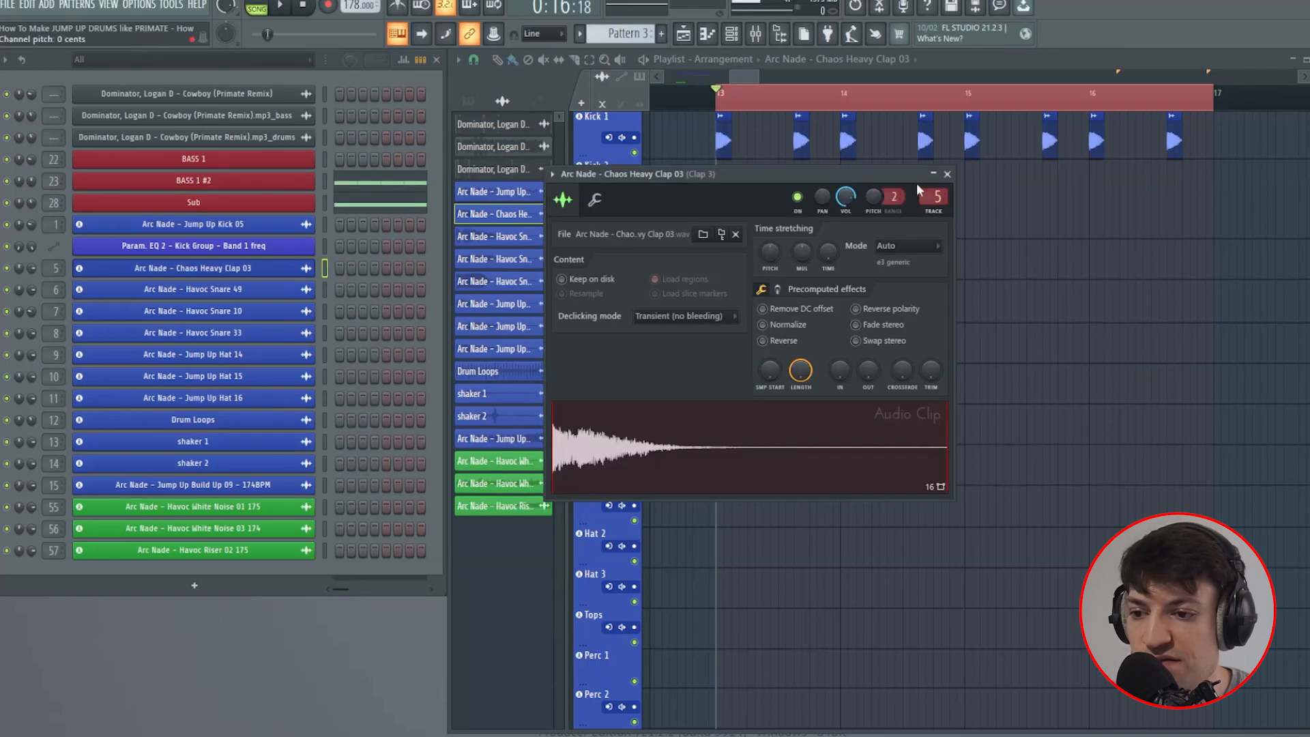
click(948, 175)
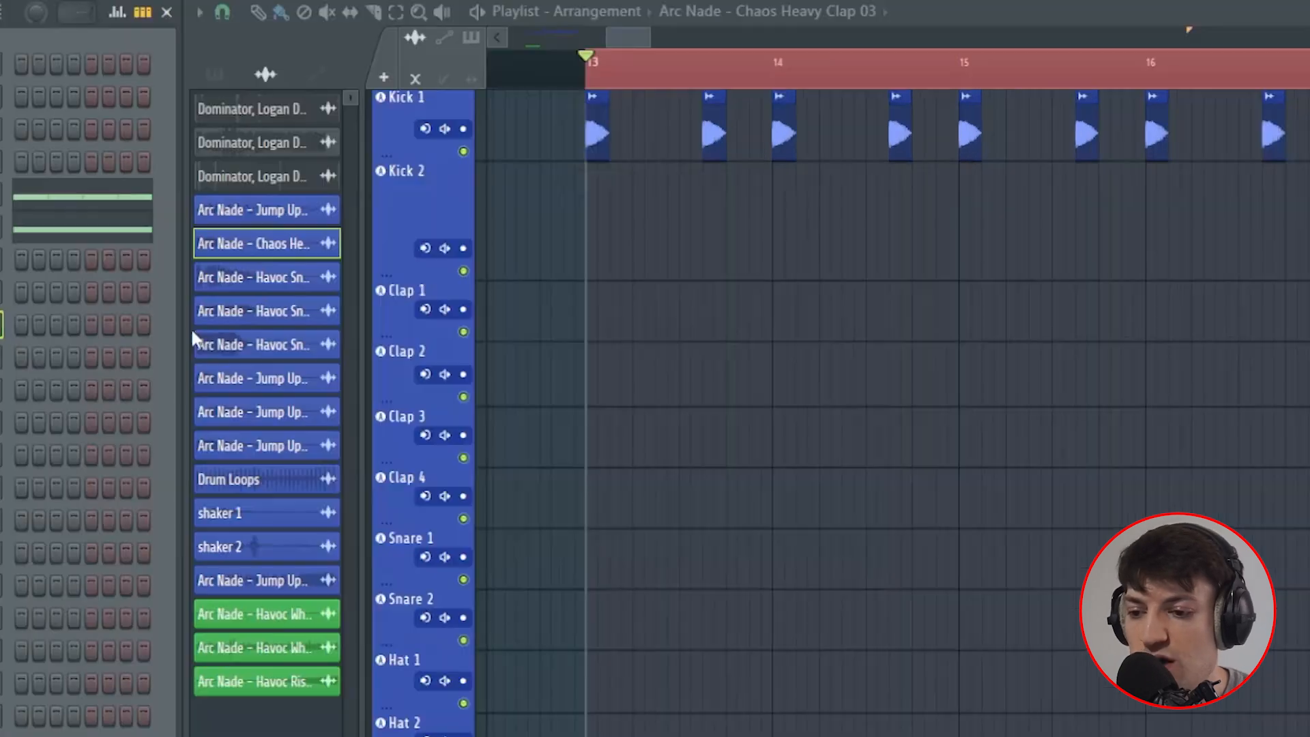
click(640, 449)
click(738, 448)
key(space)
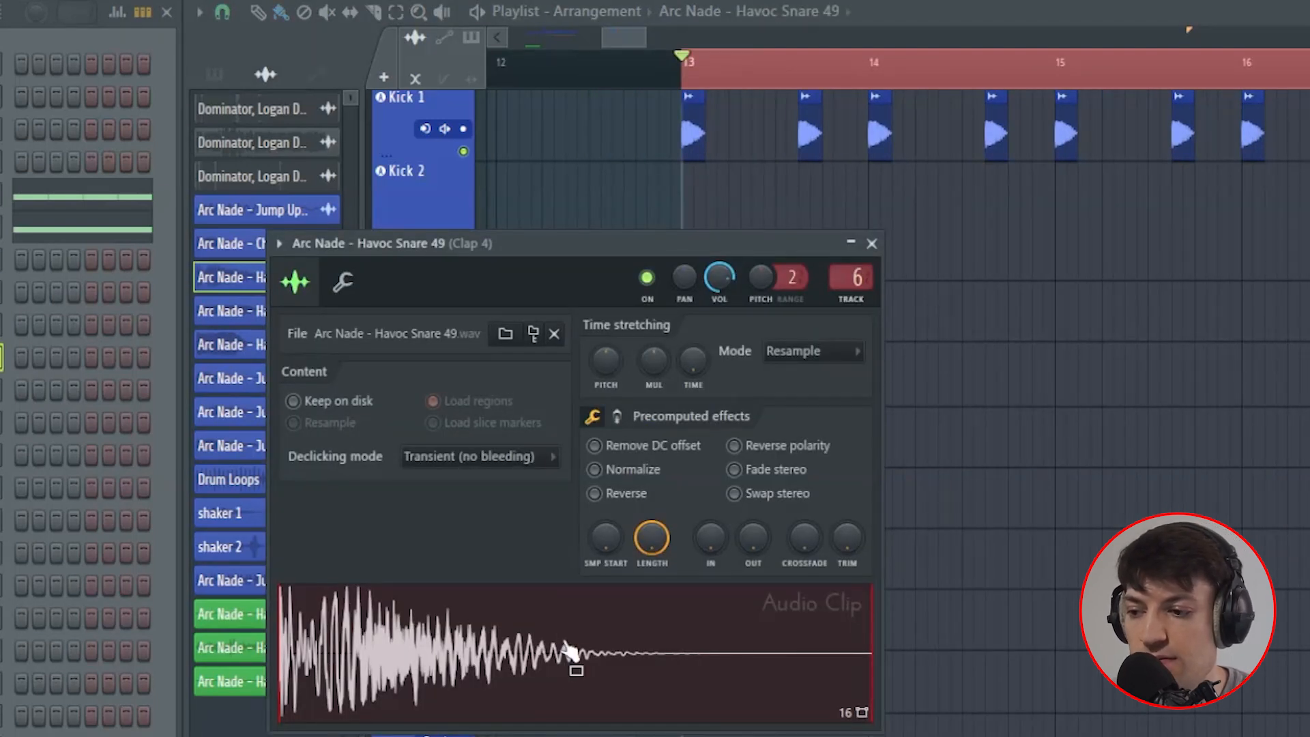
Step: Layer Havoc Snare 49 on Clap 4, Havoc Snare 10 on Snare 1 and Havoc Snare 33 on Snare 2 at beats 2 and 4 of bar 13
click(871, 244)
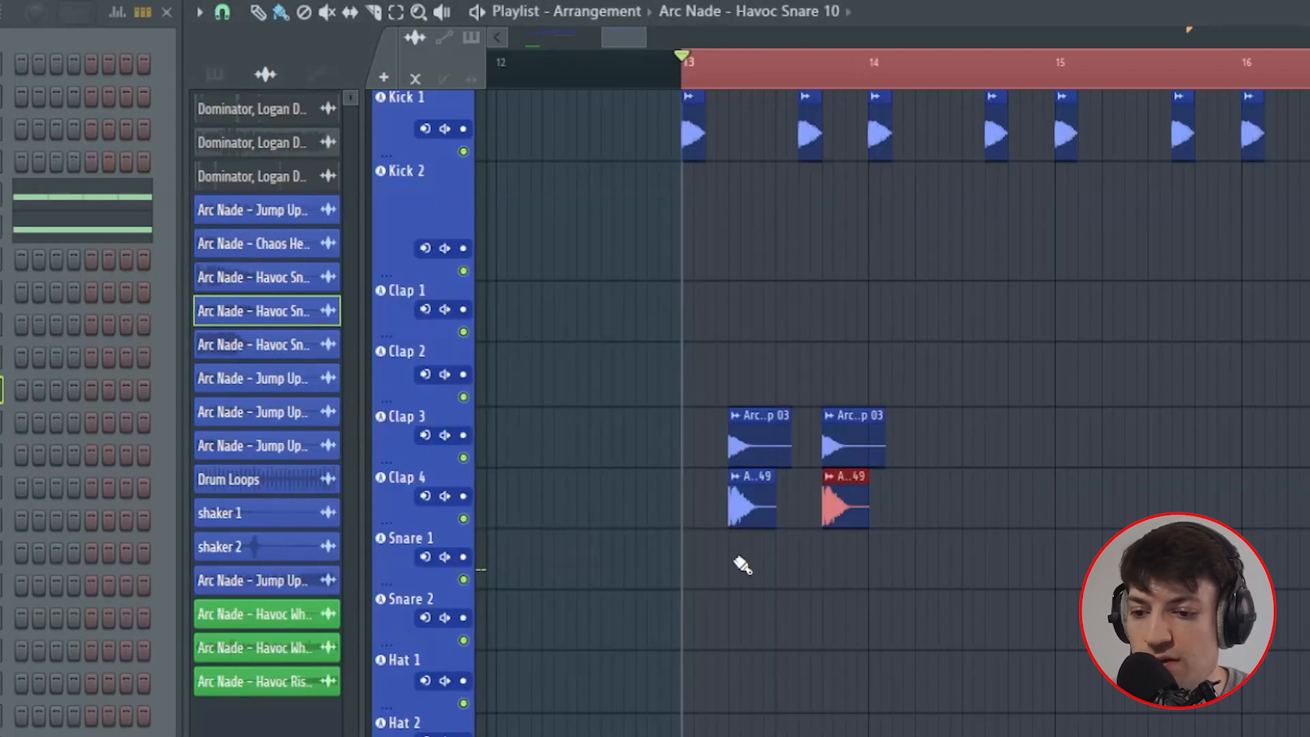
click(741, 563)
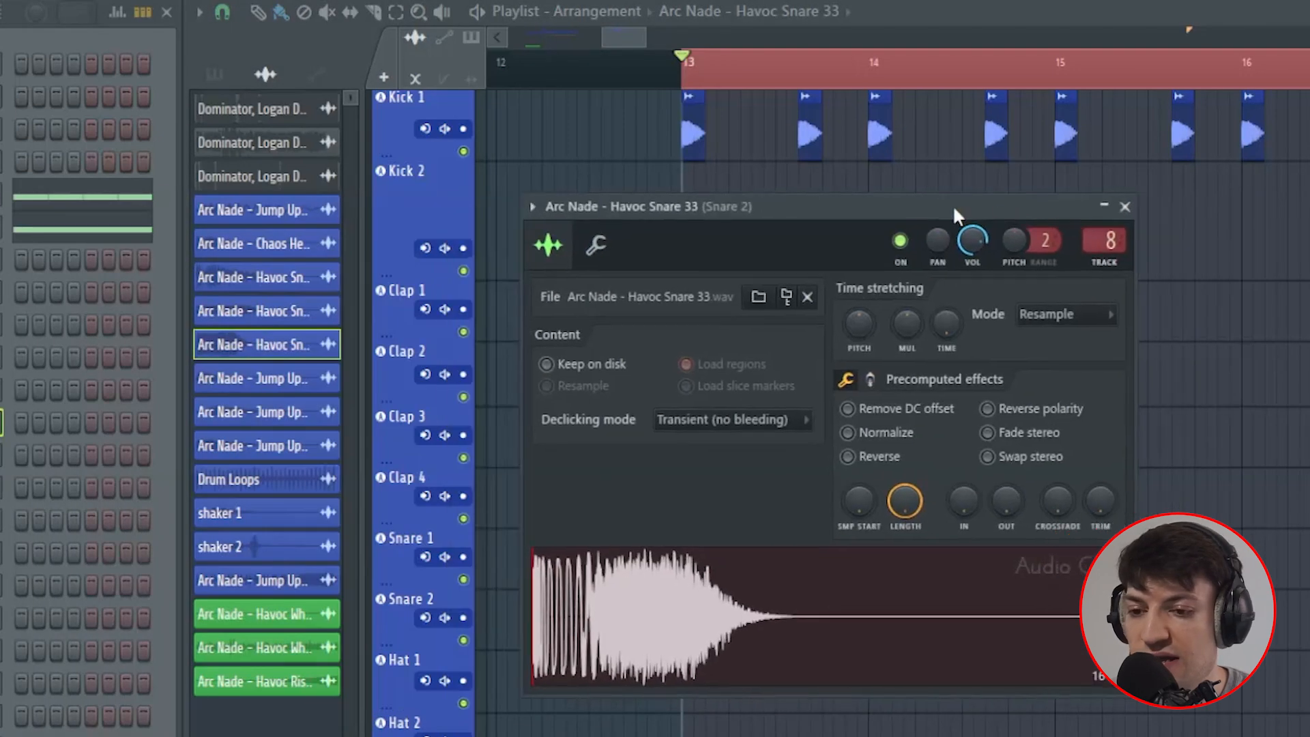
drag(955, 215, 873, 213)
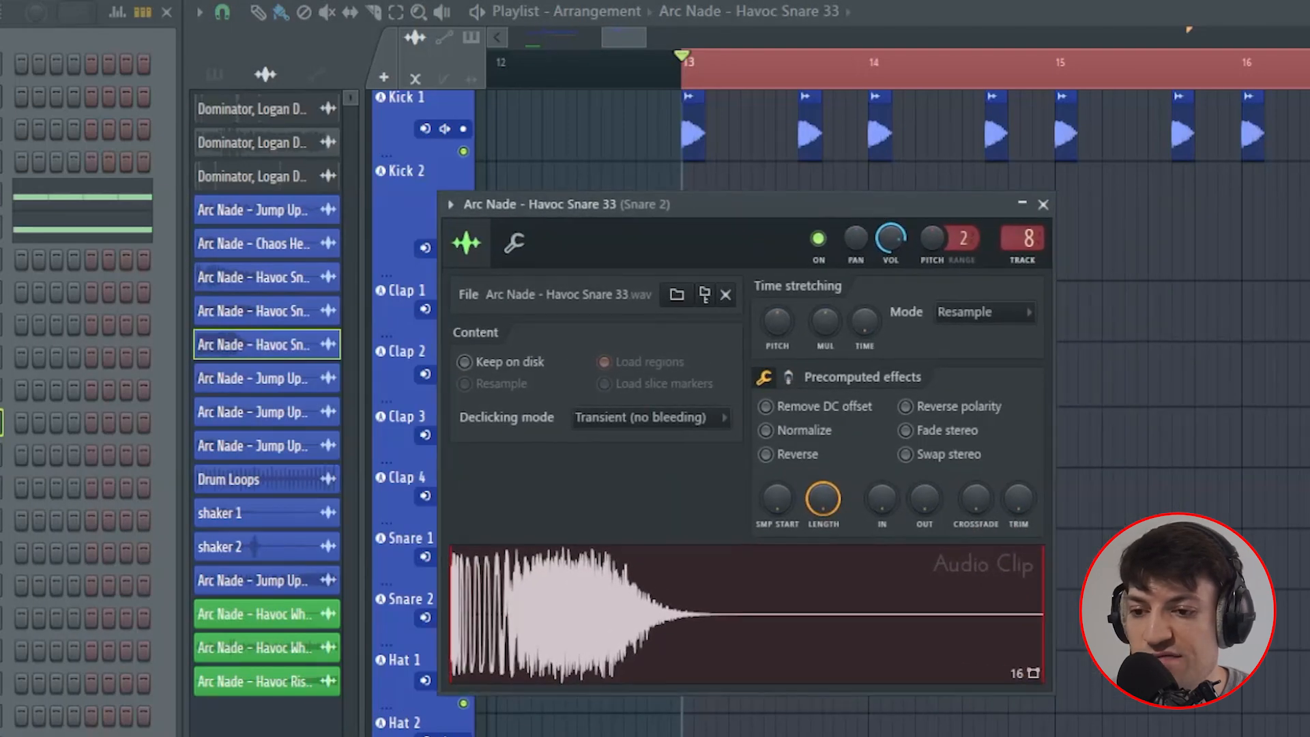
click(770, 644)
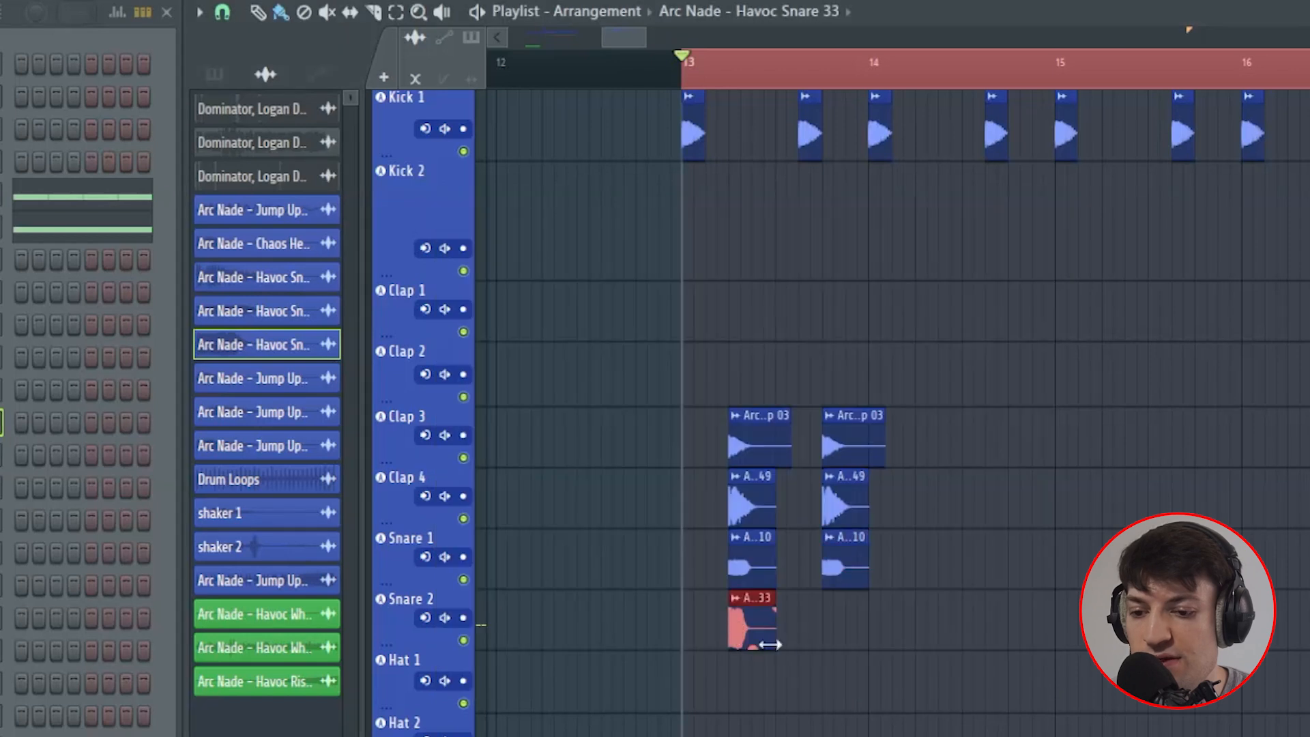
click(828, 633)
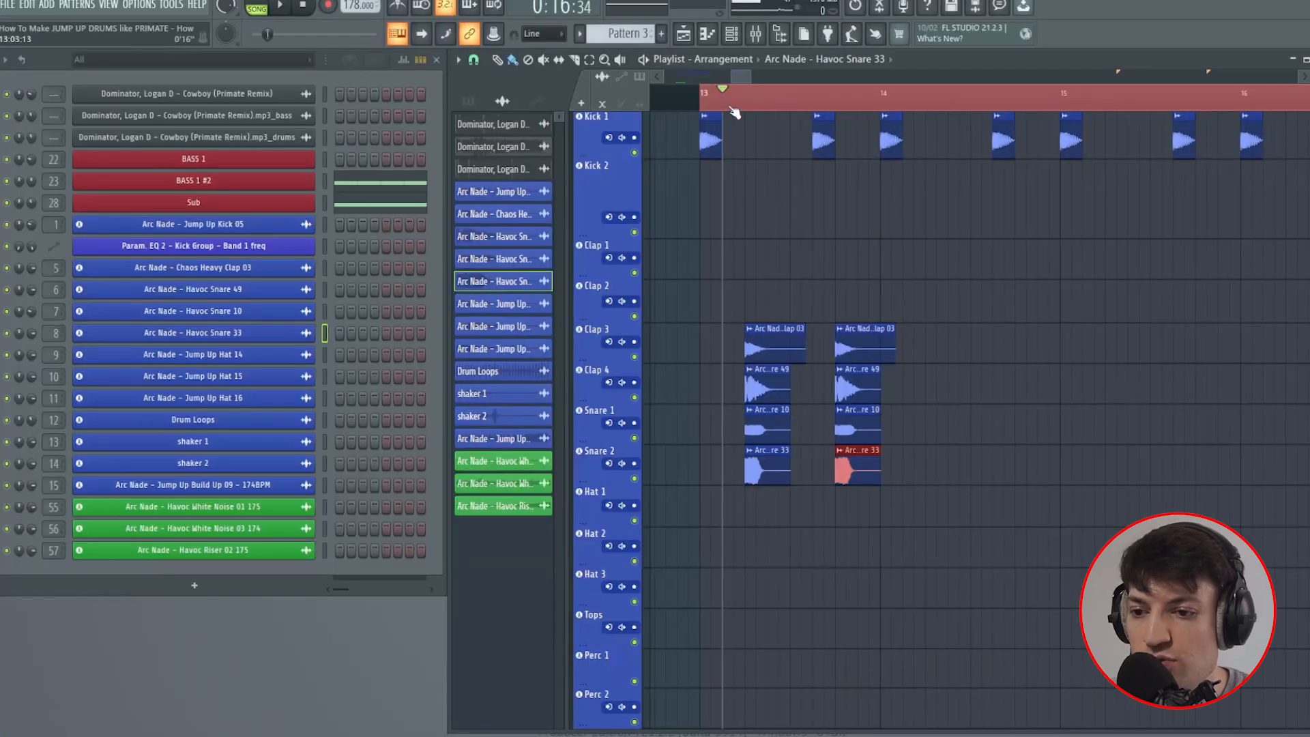
Step: Inspect the Snare Group mixer track and the settings of its Decapitator effect
scroll(735, 110, up, 4)
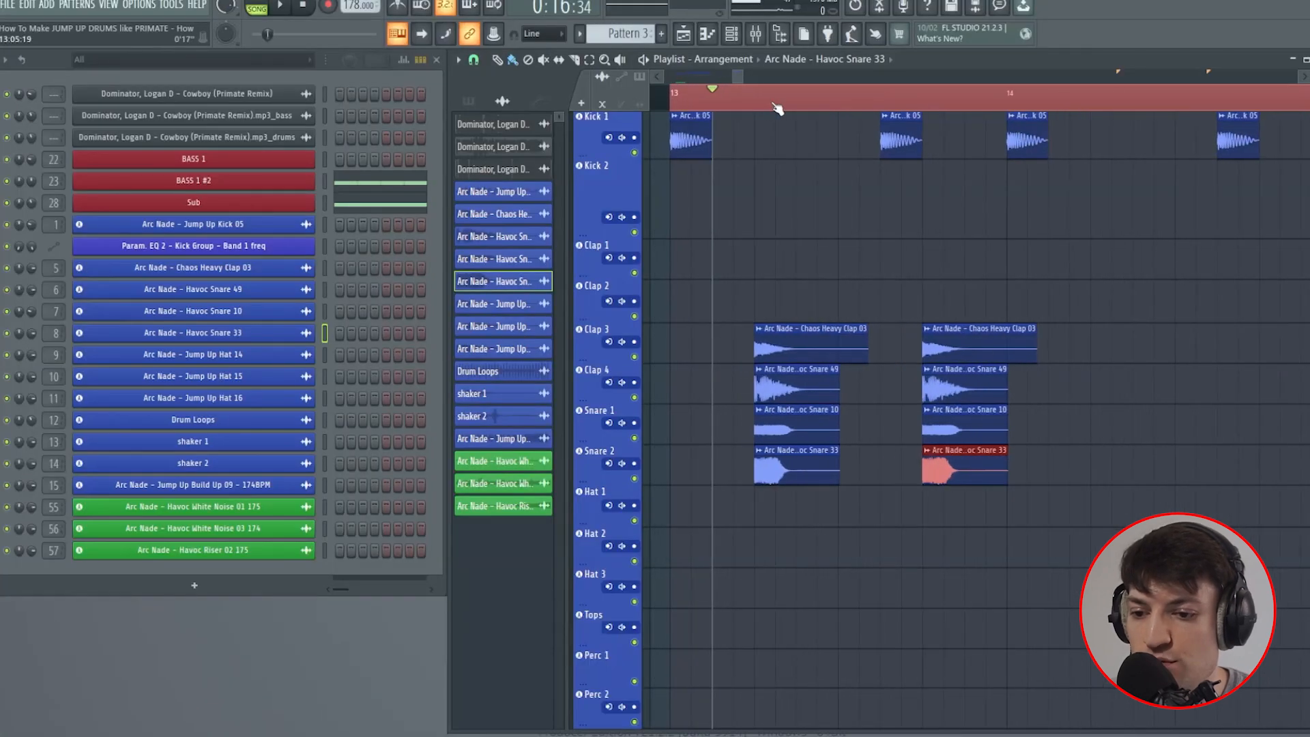
click(755, 33)
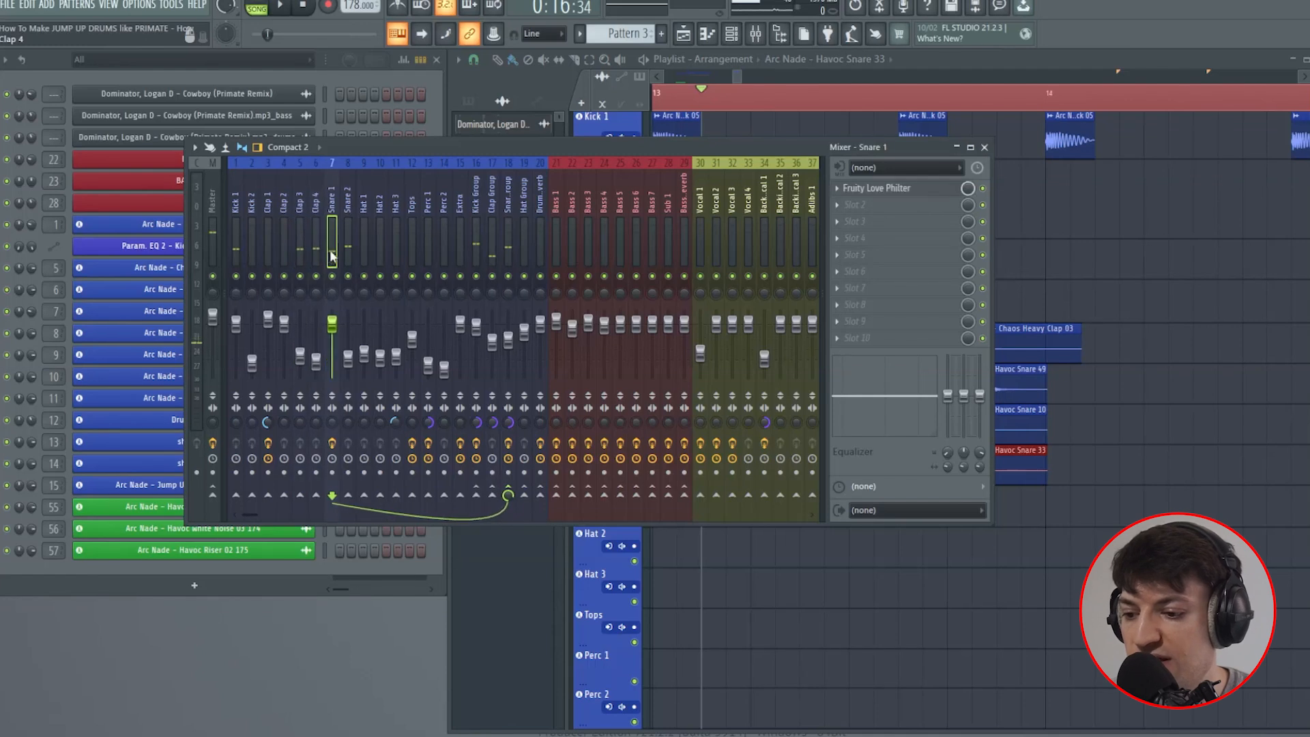
click(511, 230)
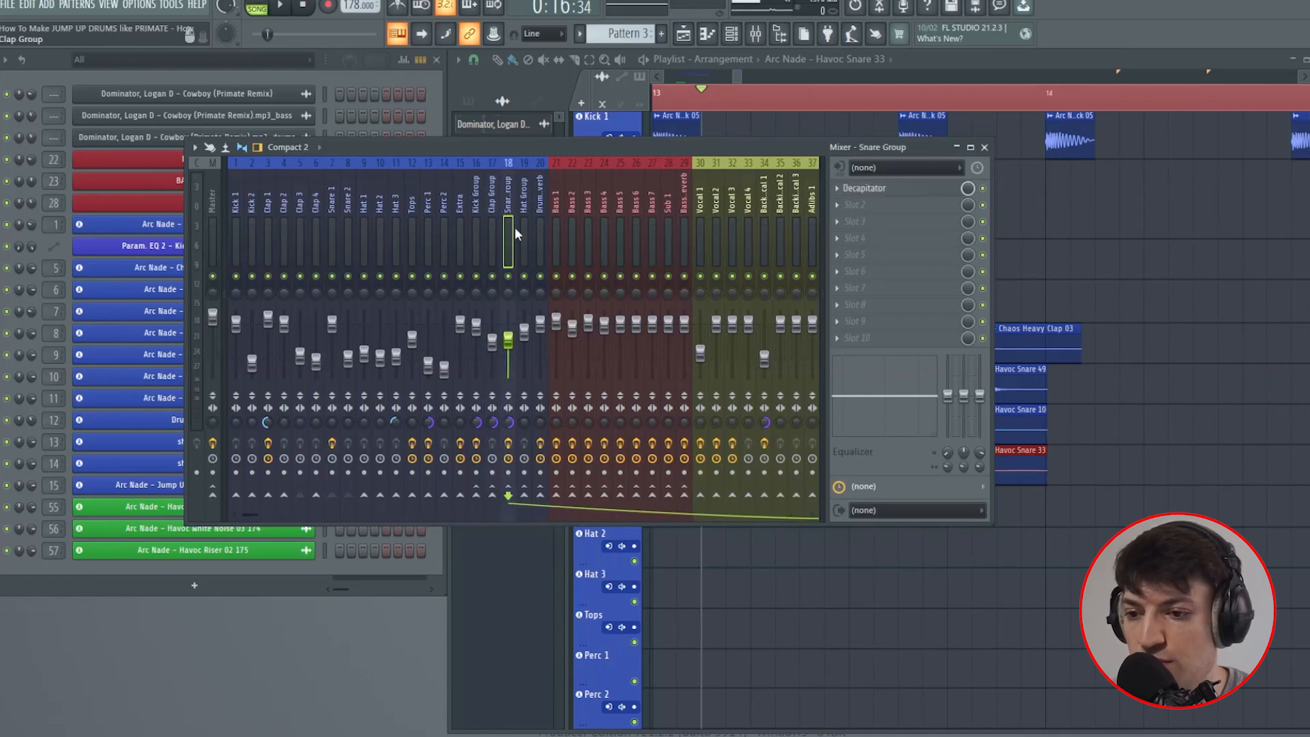
click(908, 190)
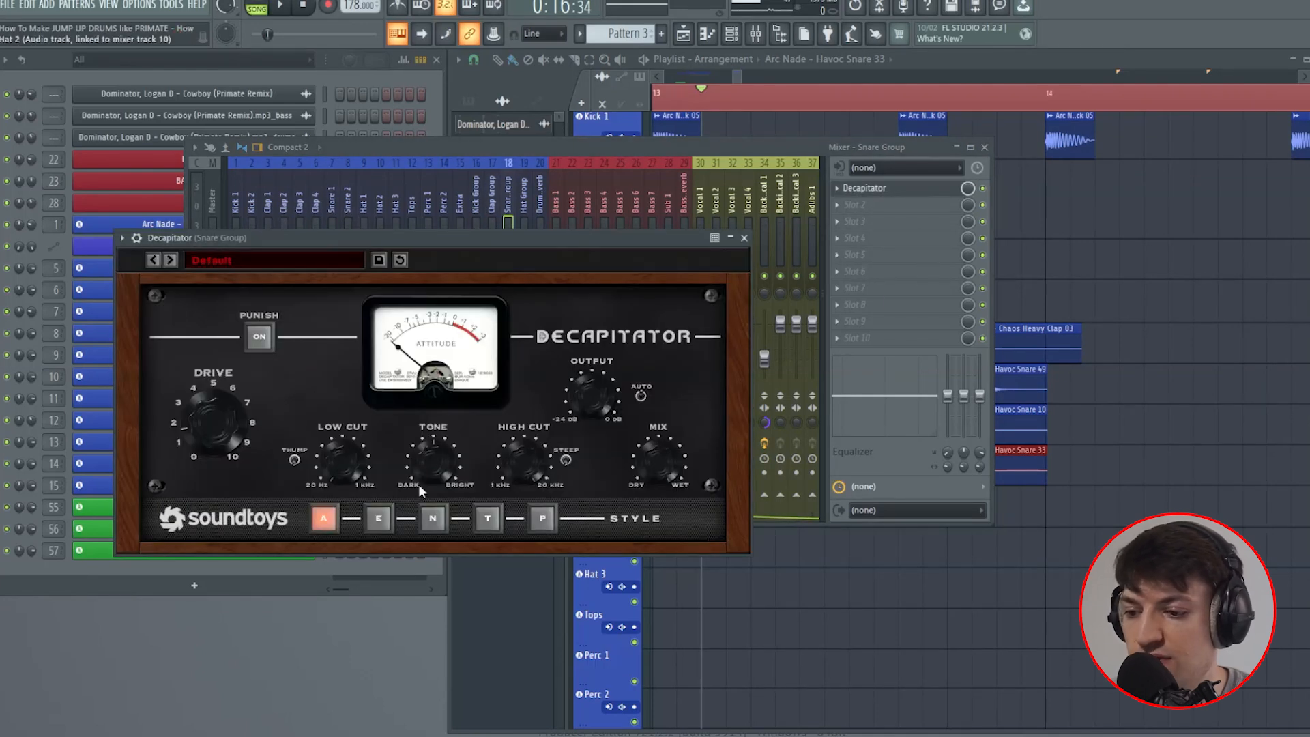
click(744, 238)
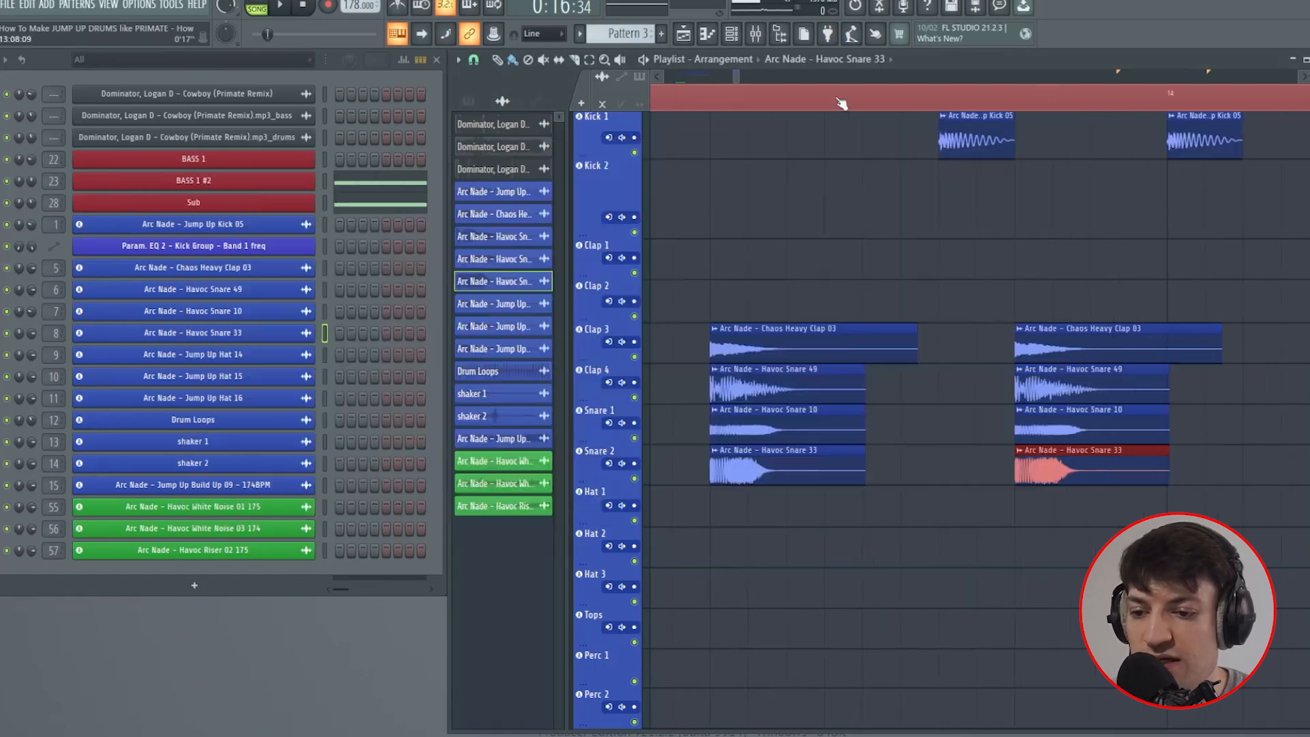
click(984, 148)
Step: Set grid snapping to (none) and shorten the four clap and snare clips on beat 2 of bar 13
click(709, 101)
scroll(712, 103, up, 2)
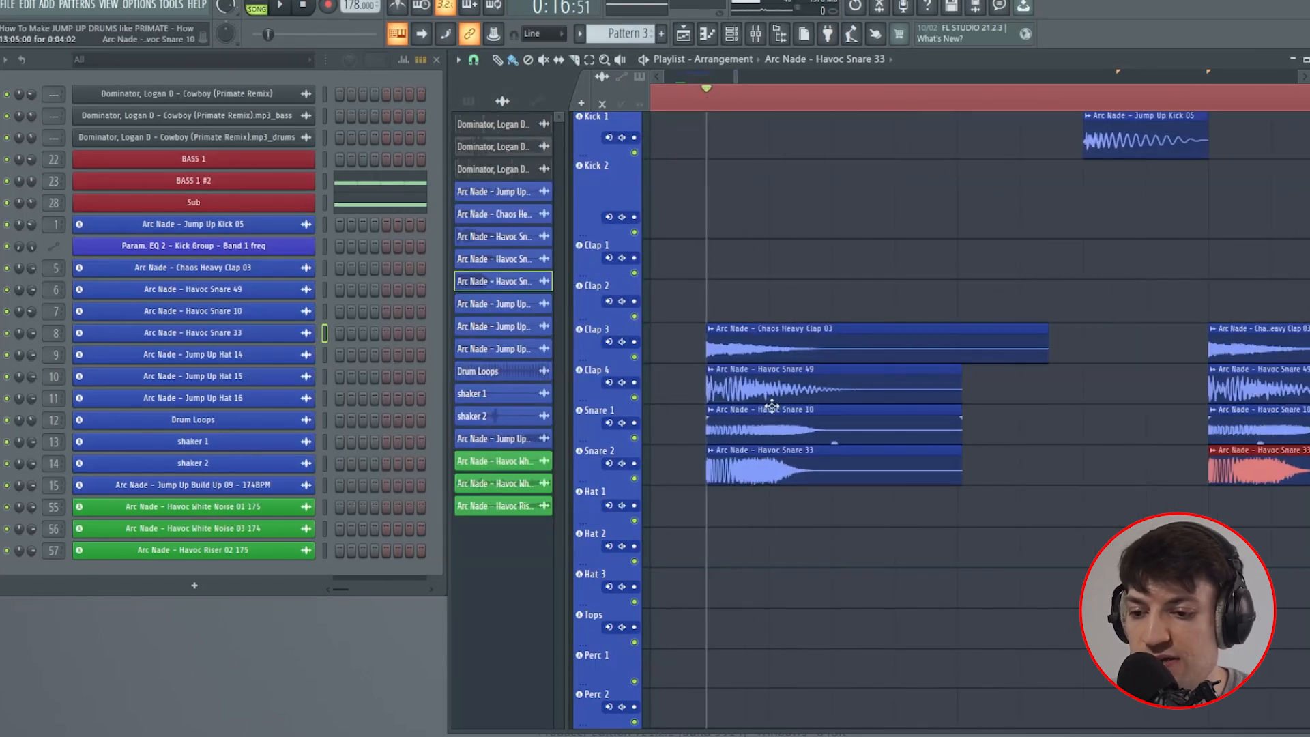
click(474, 59)
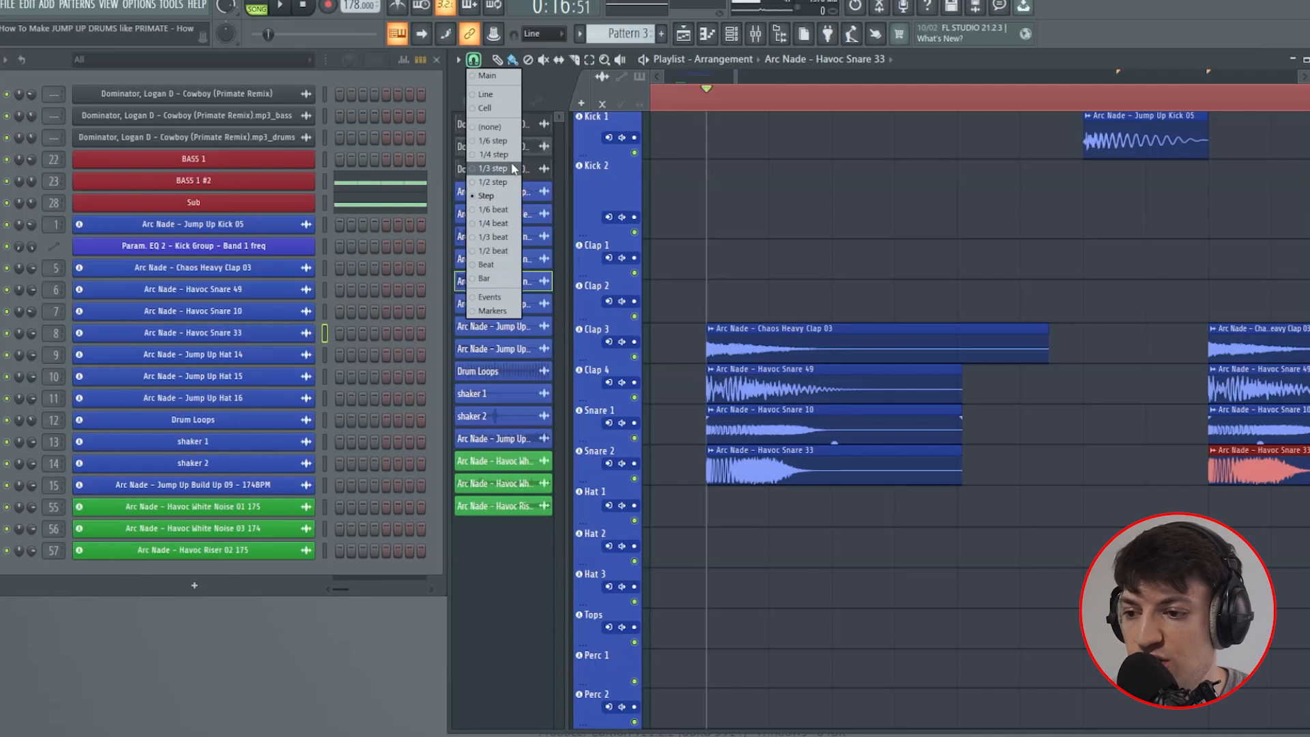
click(505, 128)
drag(1046, 349, 858, 435)
drag(955, 406, 854, 433)
drag(959, 435, 848, 436)
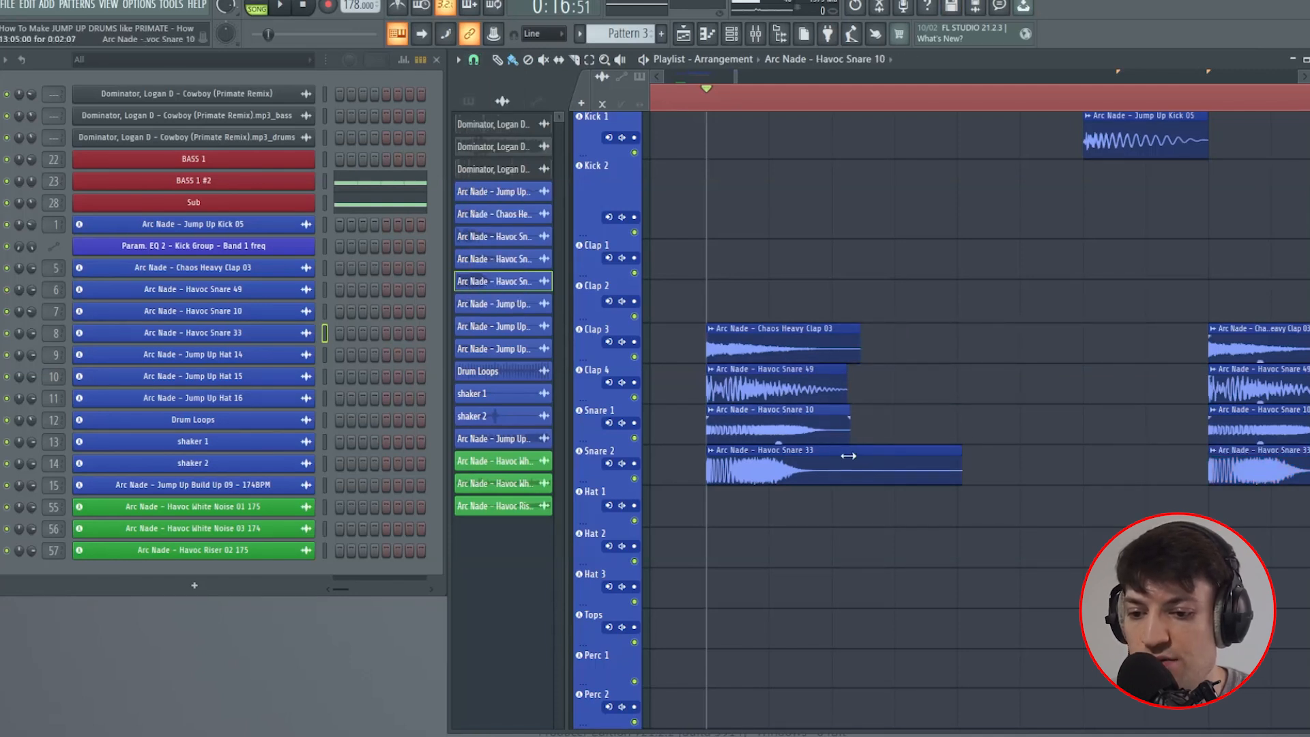
drag(955, 477, 848, 477)
Step: Add curved fade-outs to the four shortened clap and snare clips on beat 2 of bar 13
drag(853, 339, 734, 359)
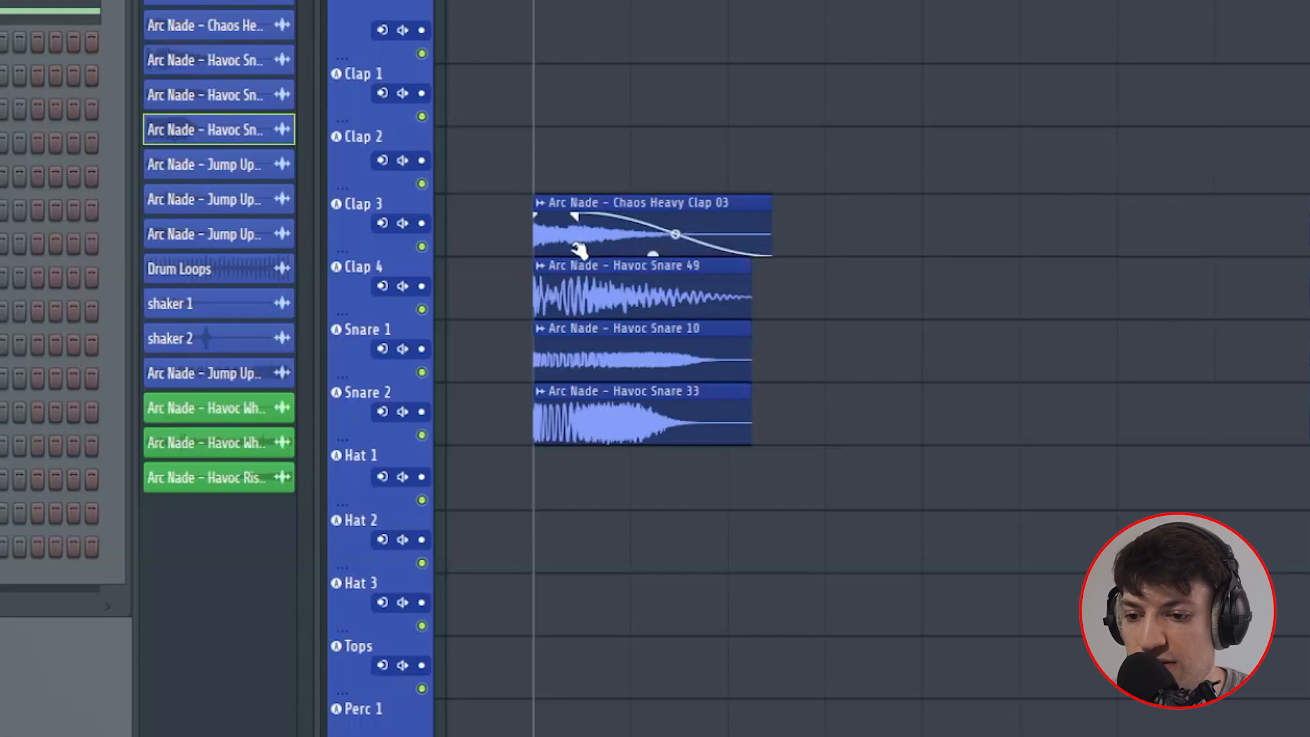
drag(579, 250, 573, 247)
drag(670, 234, 676, 249)
drag(748, 279, 579, 298)
drag(748, 342, 590, 357)
key(space)
key(space)
key(space)
drag(747, 405, 612, 409)
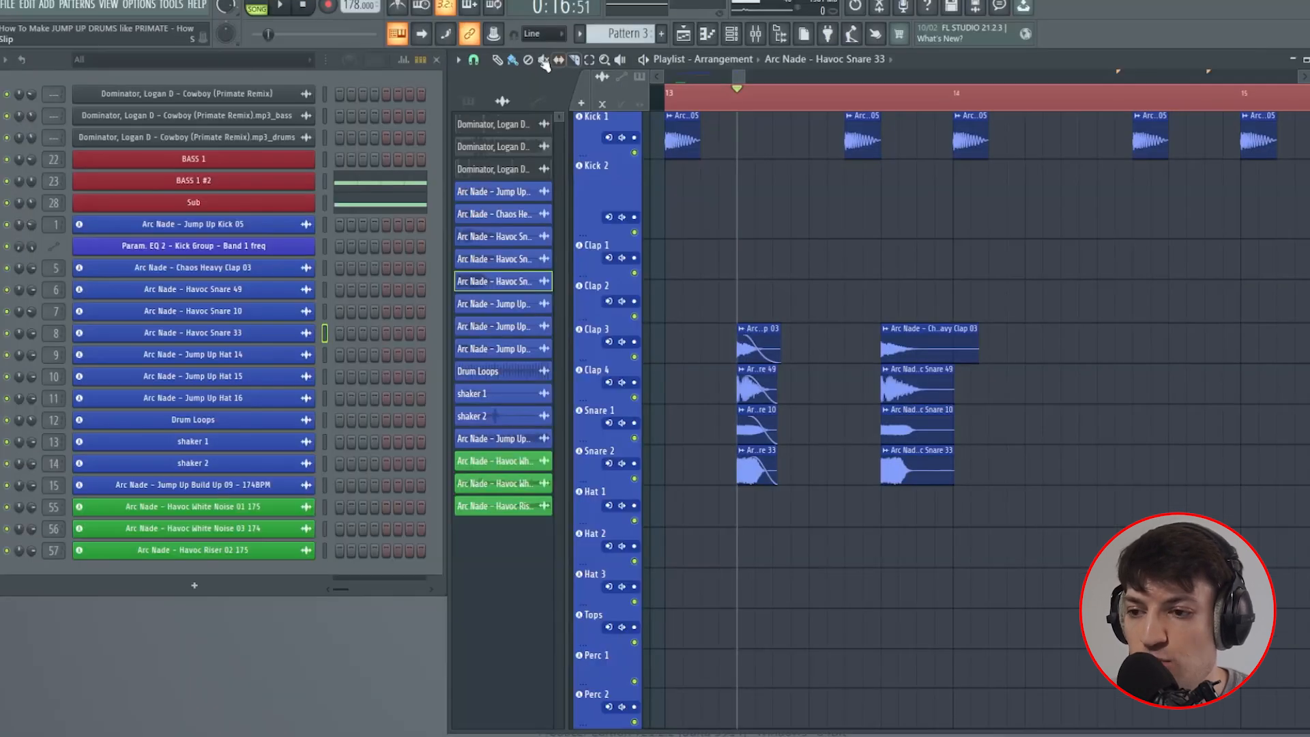
Step: Set grid snapping to 1/2 beat and replace the clap and snare clips on beat 4 of bar 13 with copies of the faded stack
click(473, 60)
click(504, 255)
click(675, 104)
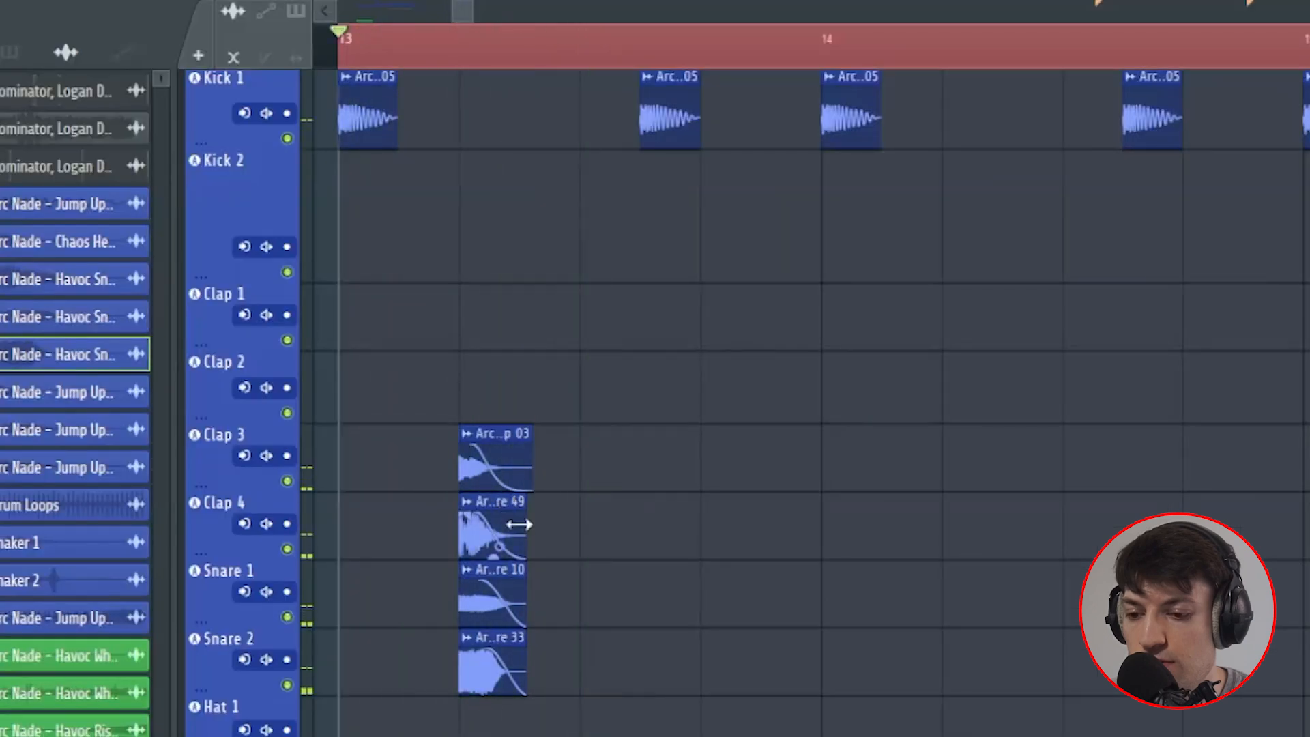
drag(841, 322, 747, 475)
drag(481, 680, 713, 672)
Step: Repeat the faded clap and snare stacks on beats 2 and 4 through bar 16 and play the loop
drag(938, 352, 399, 732)
drag(517, 452, 1003, 468)
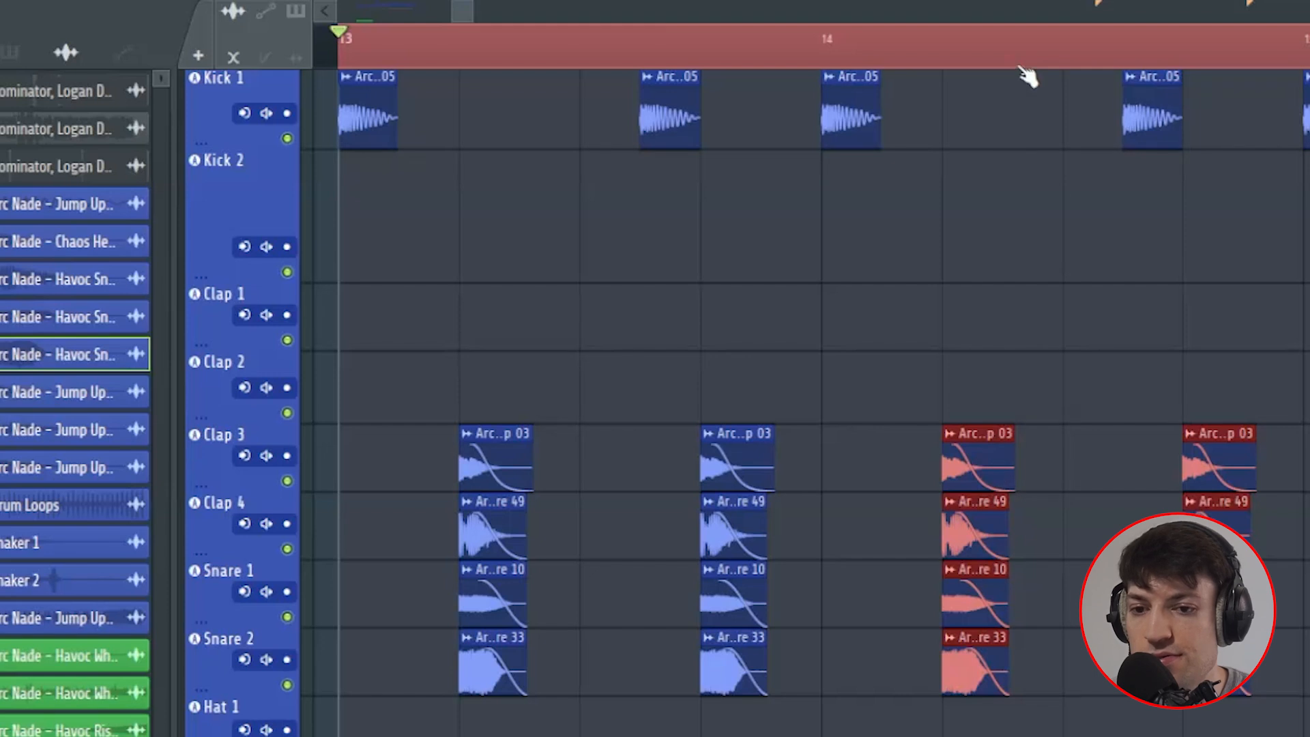
scroll(539, 58, down, 2)
key(space)
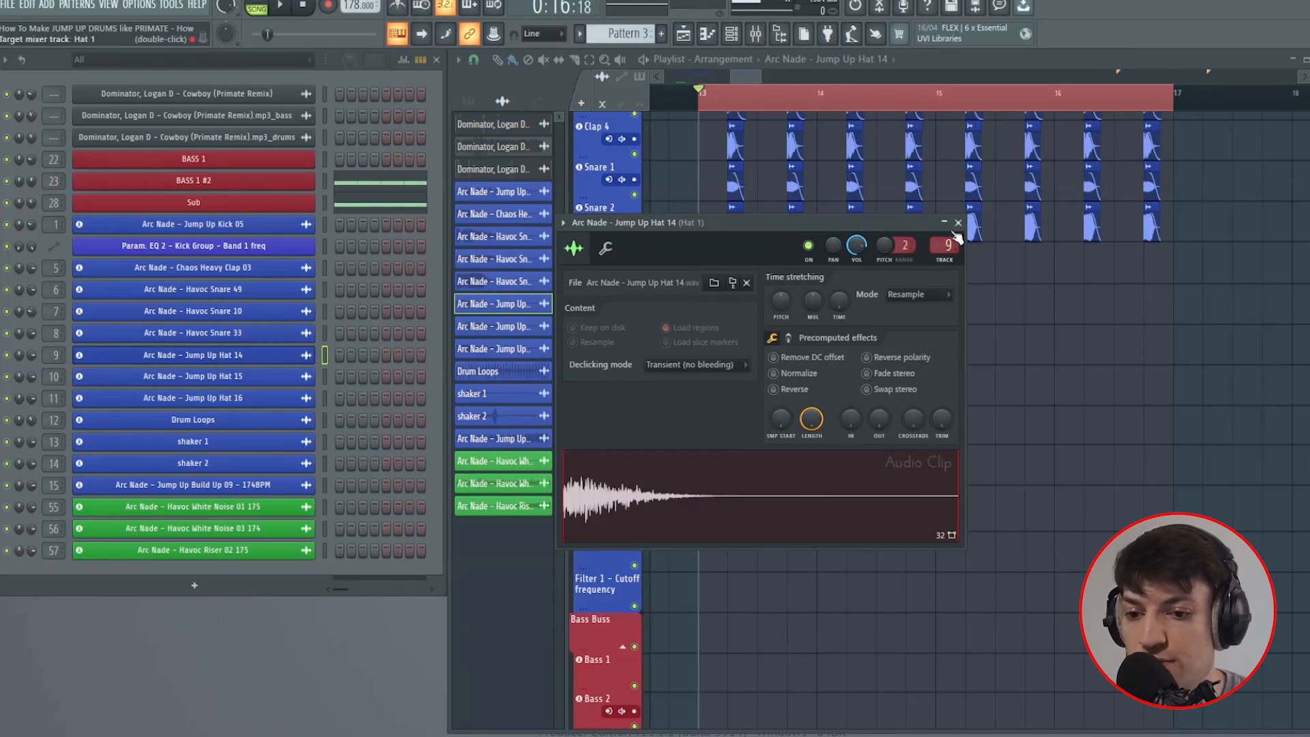
Step: Place Arc Nade - Jump Up Hat 14 on Hat 1 at the start of bars 13 to 16 and play the loop
click(957, 222)
click(703, 263)
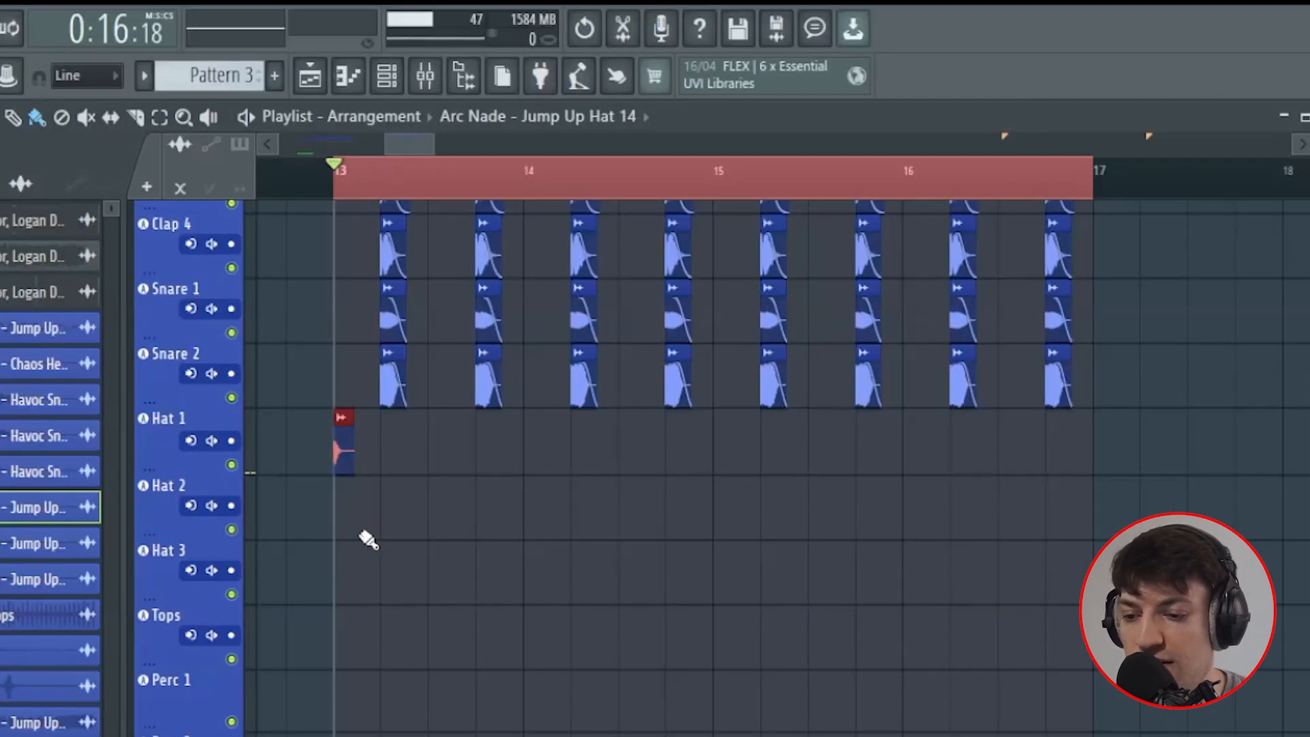
click(535, 450)
click(723, 451)
click(913, 447)
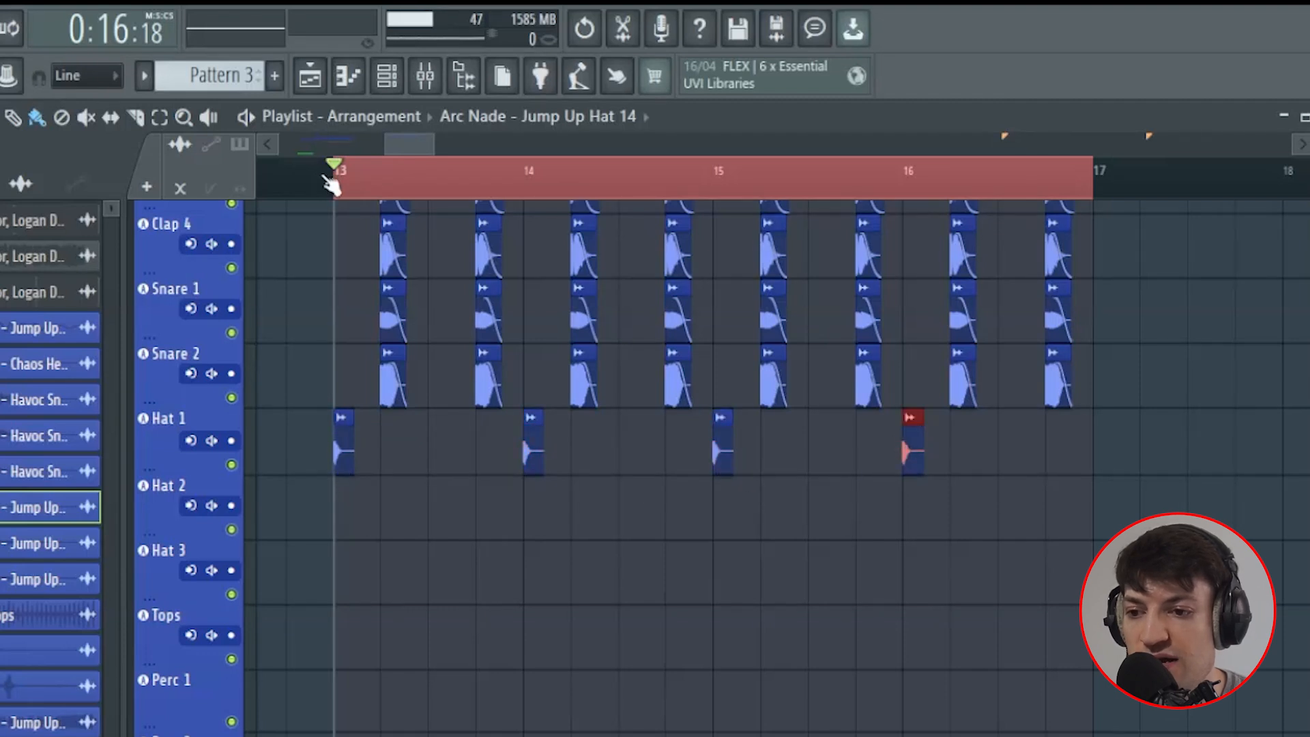
key(space)
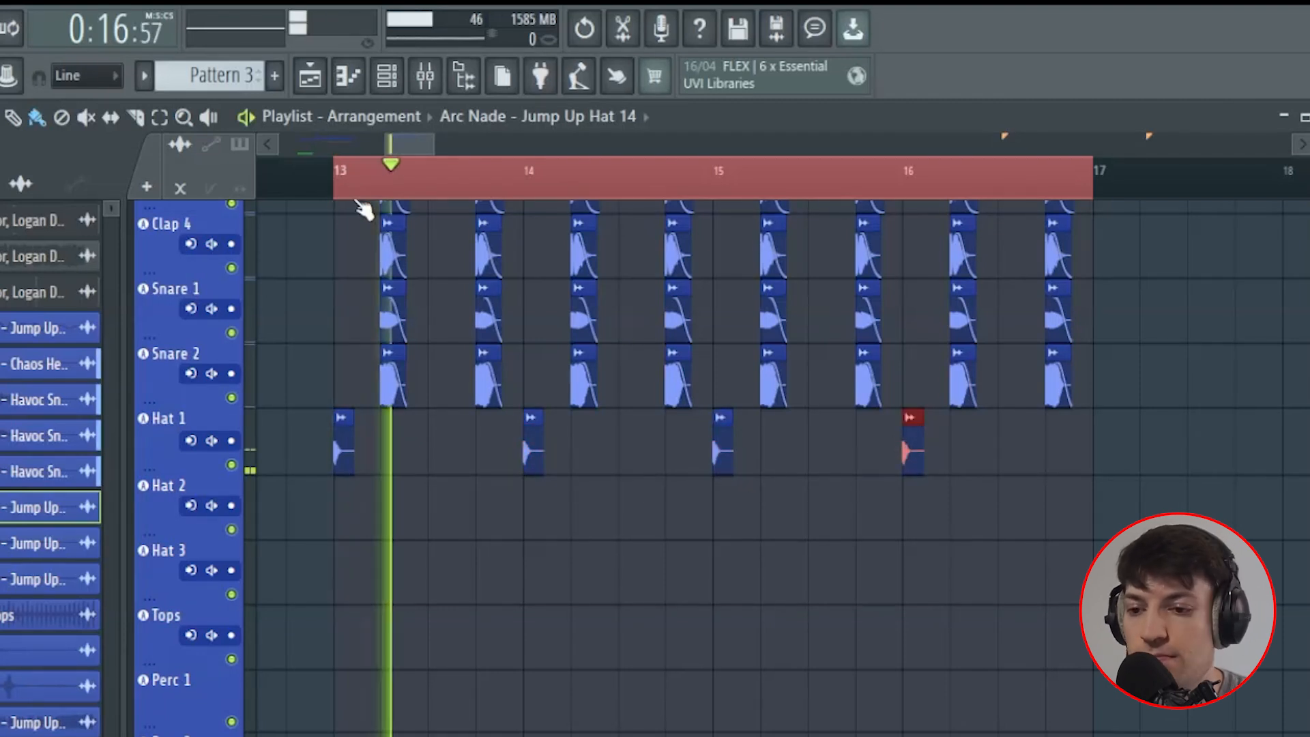
key(space)
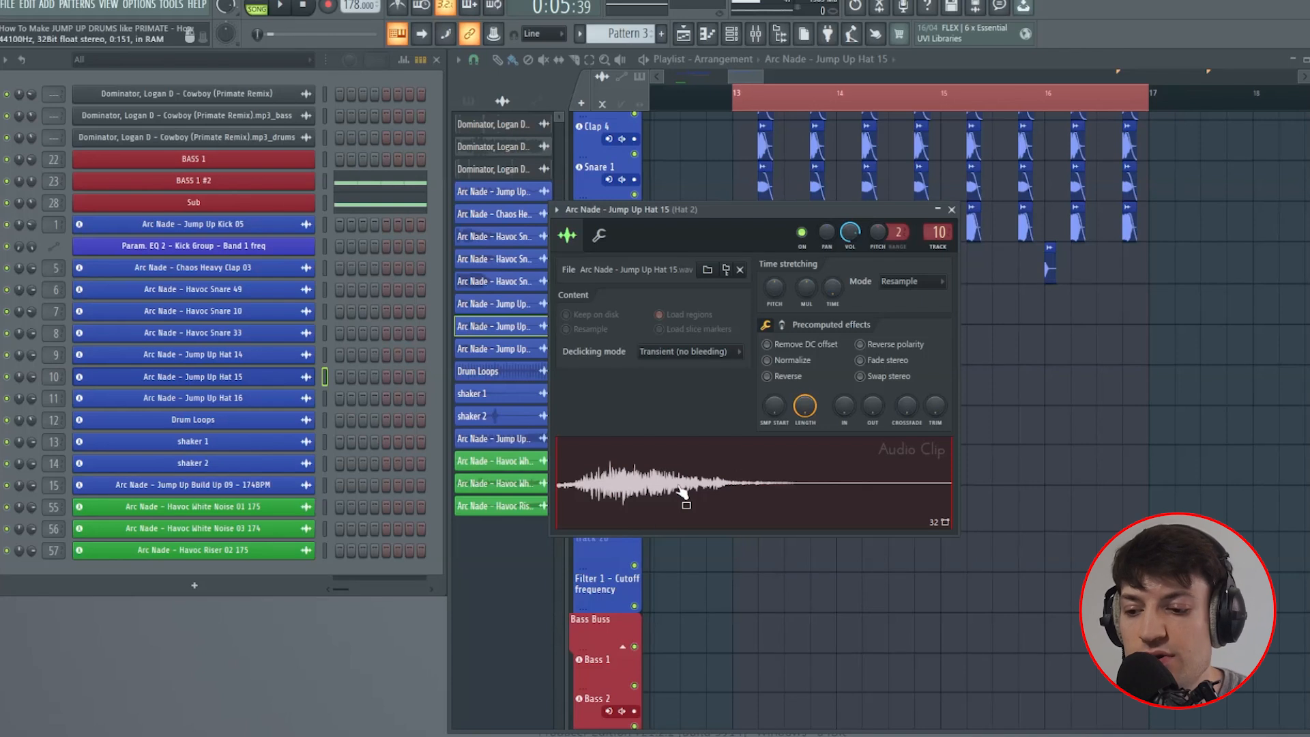
Step: Set grid snapping to Step and place Arc Nade - Jump Up Hat 15 on Hat 2 at steps 3 and 15 of bar 13
click(951, 210)
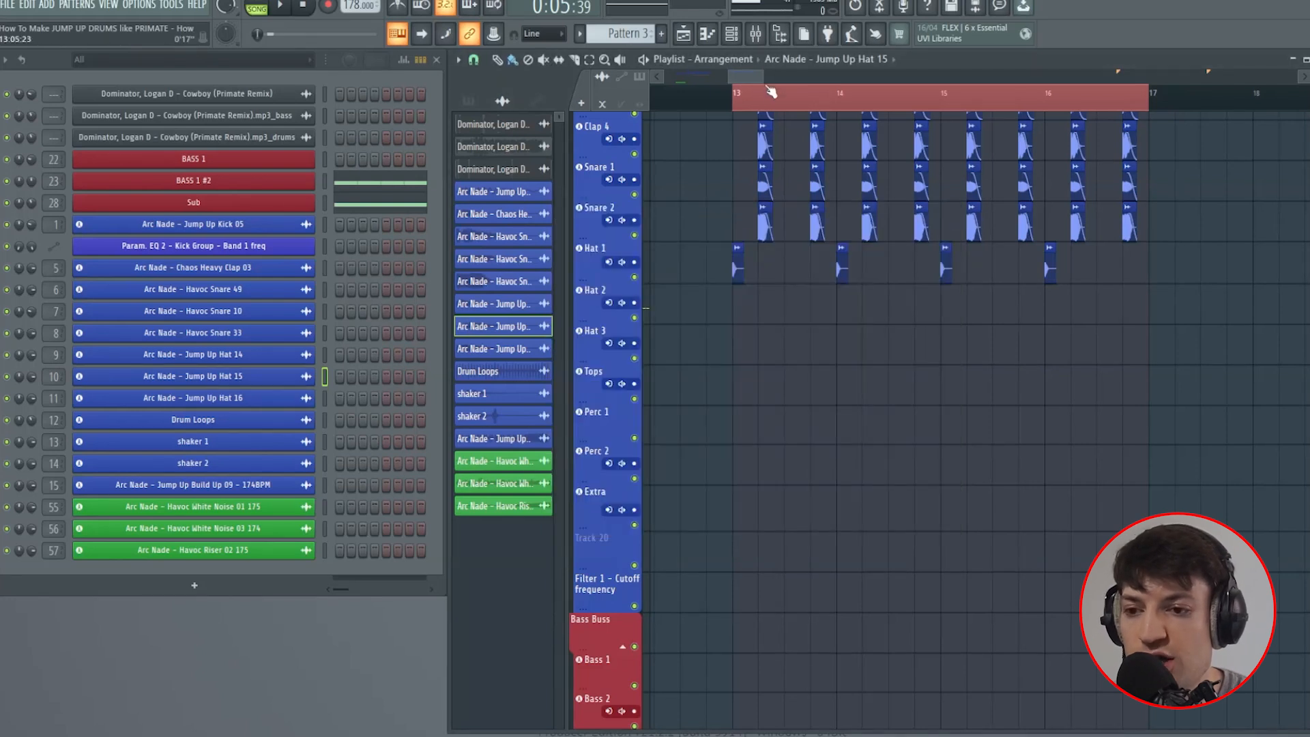
mouse_move(755, 82)
mouse_down()
mouse_move(745, 80)
mouse_move(761, 97)
mouse_up()
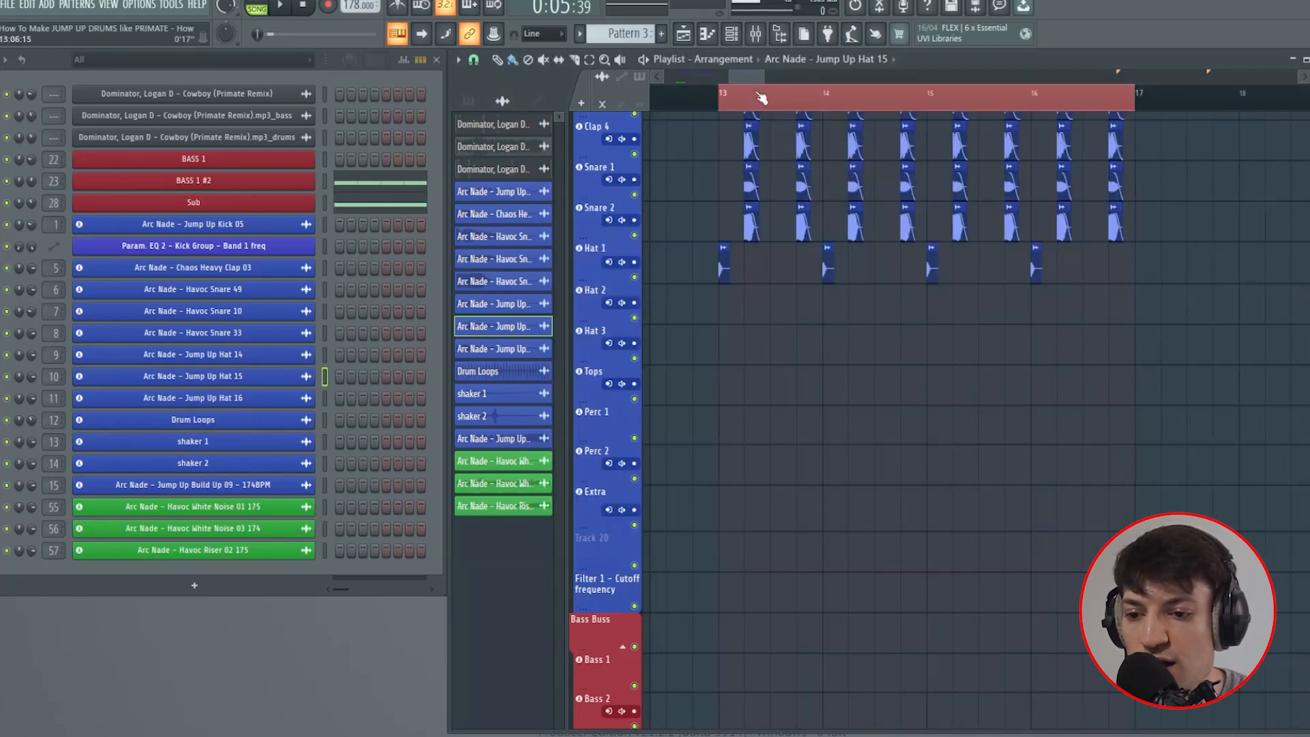
scroll(743, 101, up, 4)
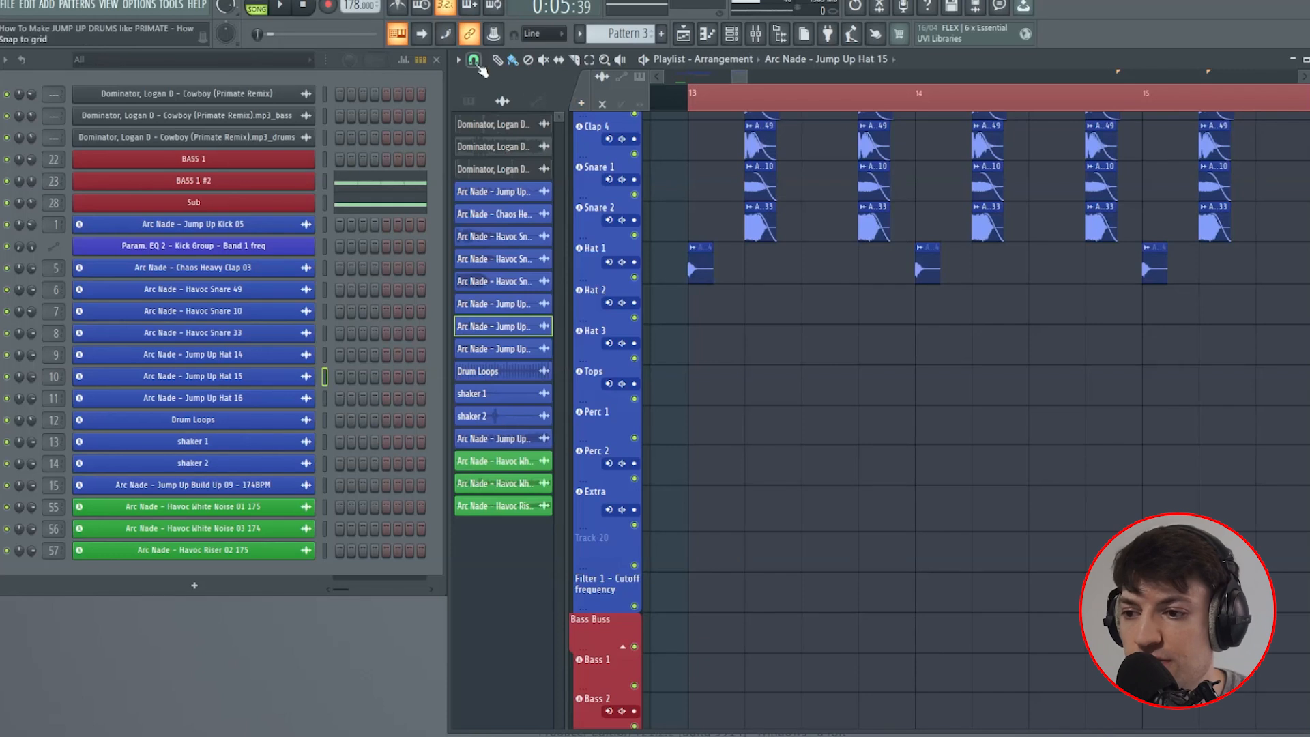
click(473, 60)
click(487, 196)
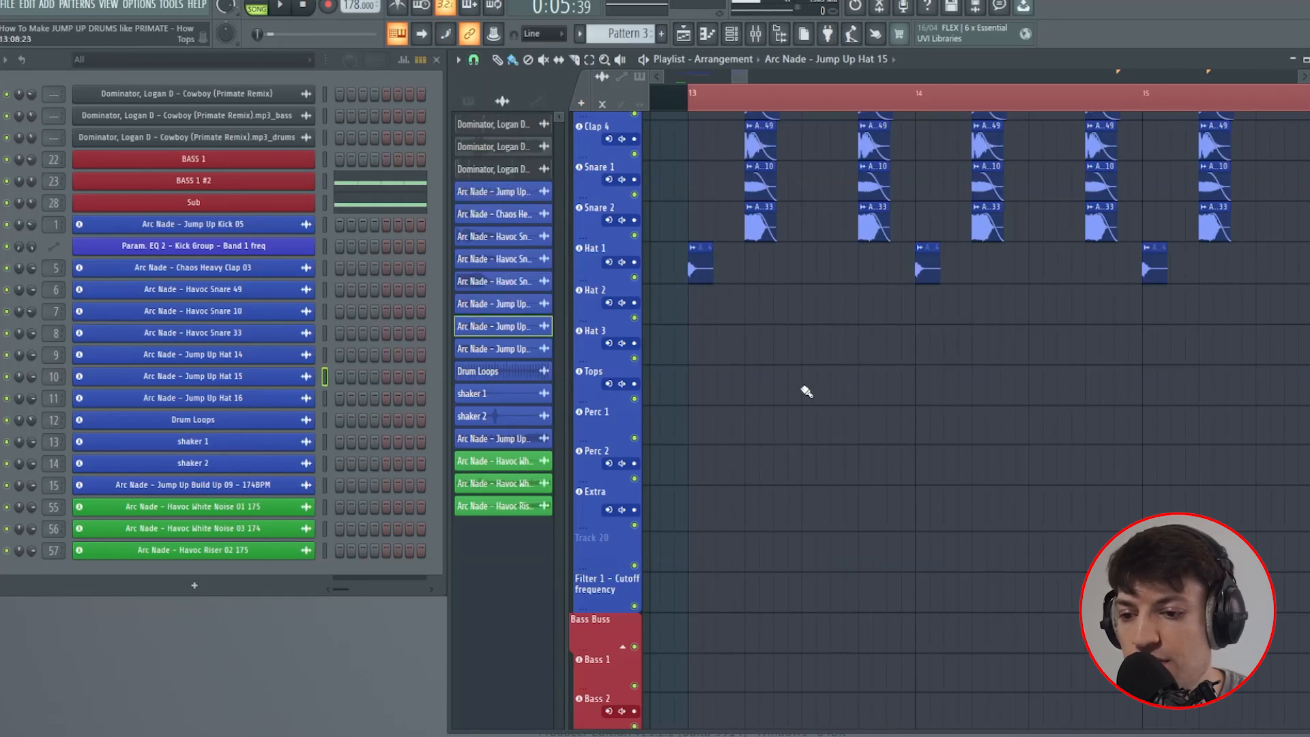
click(384, 448)
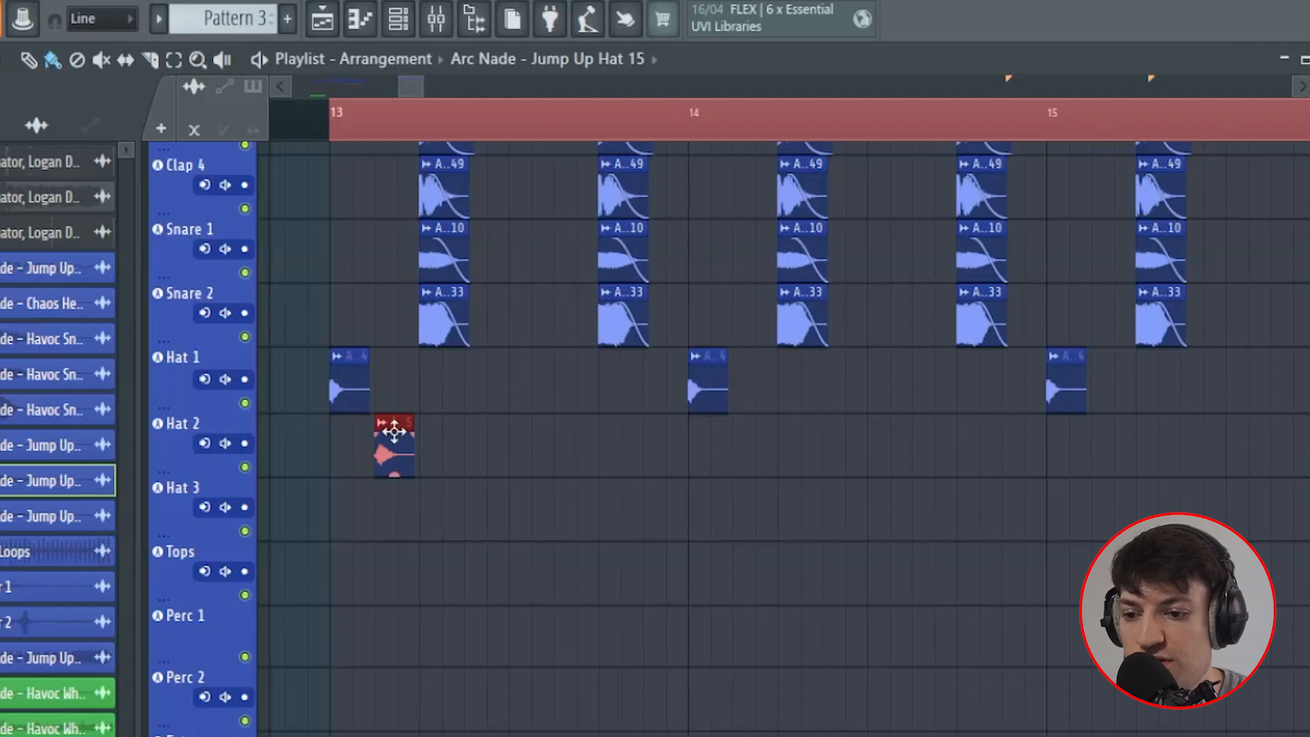
click(651, 456)
Step: Set grid snapping to Bar and duplicate the two Hat 2 clips across bars 14 to 16
click(336, 131)
click(1, 60)
click(55, 408)
drag(774, 443, 372, 468)
key(ctrl+b)
key(ctrl+b)
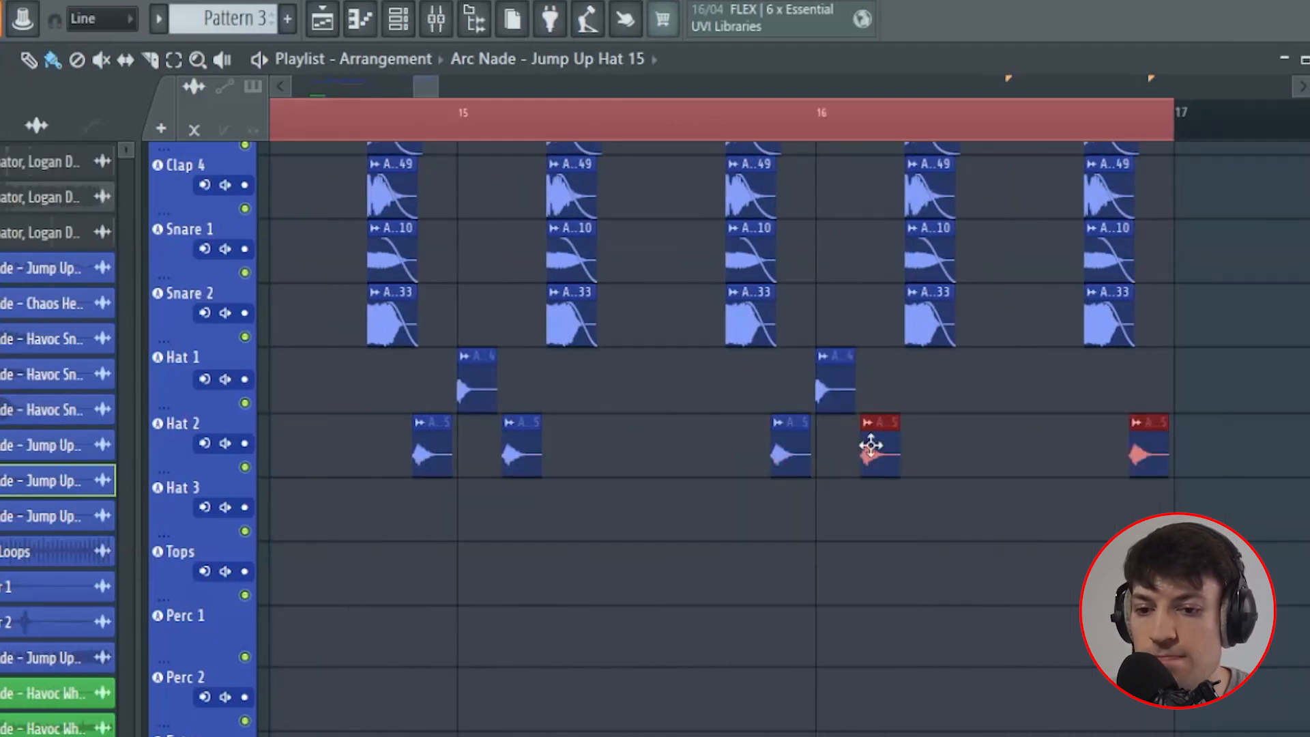
Step: Play the loop with the duplicated Hat 2 clips and inspect the Arc Nade - Jump Up Hat 16 sample
scroll(430, 87, down, 3)
key(space)
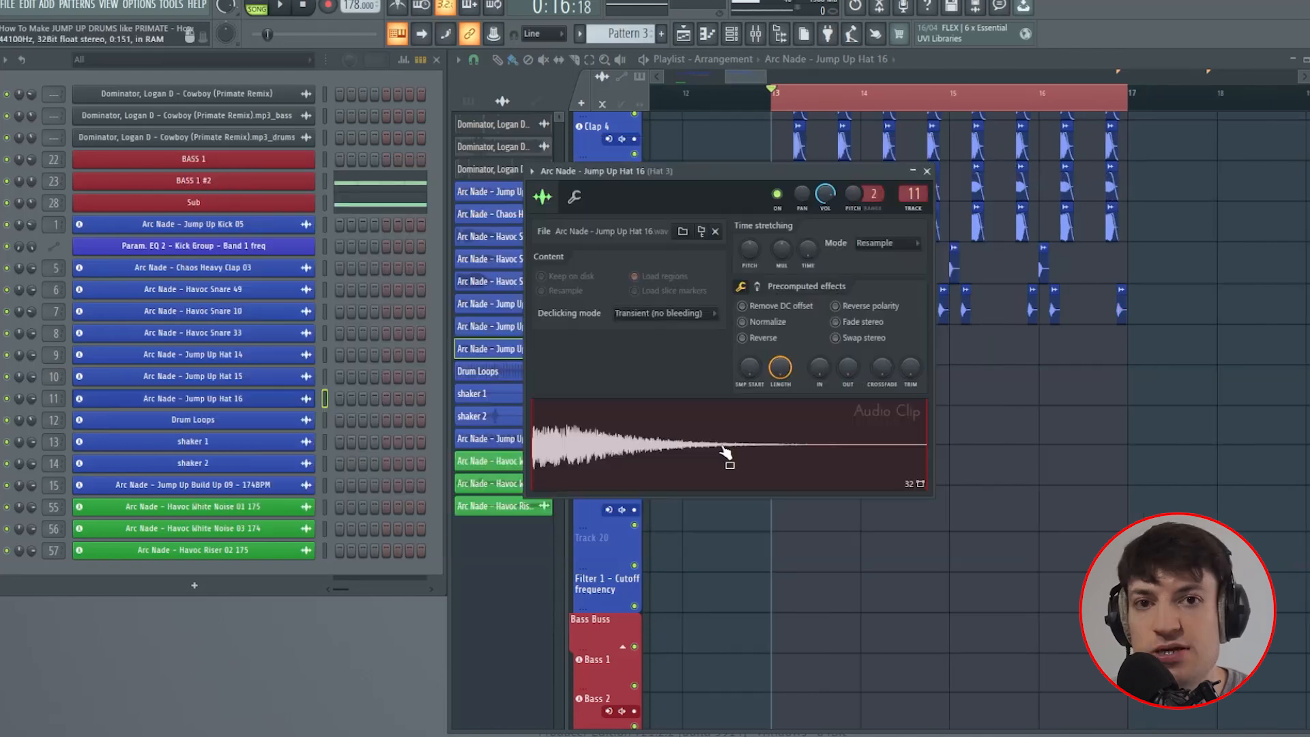
key(Escape)
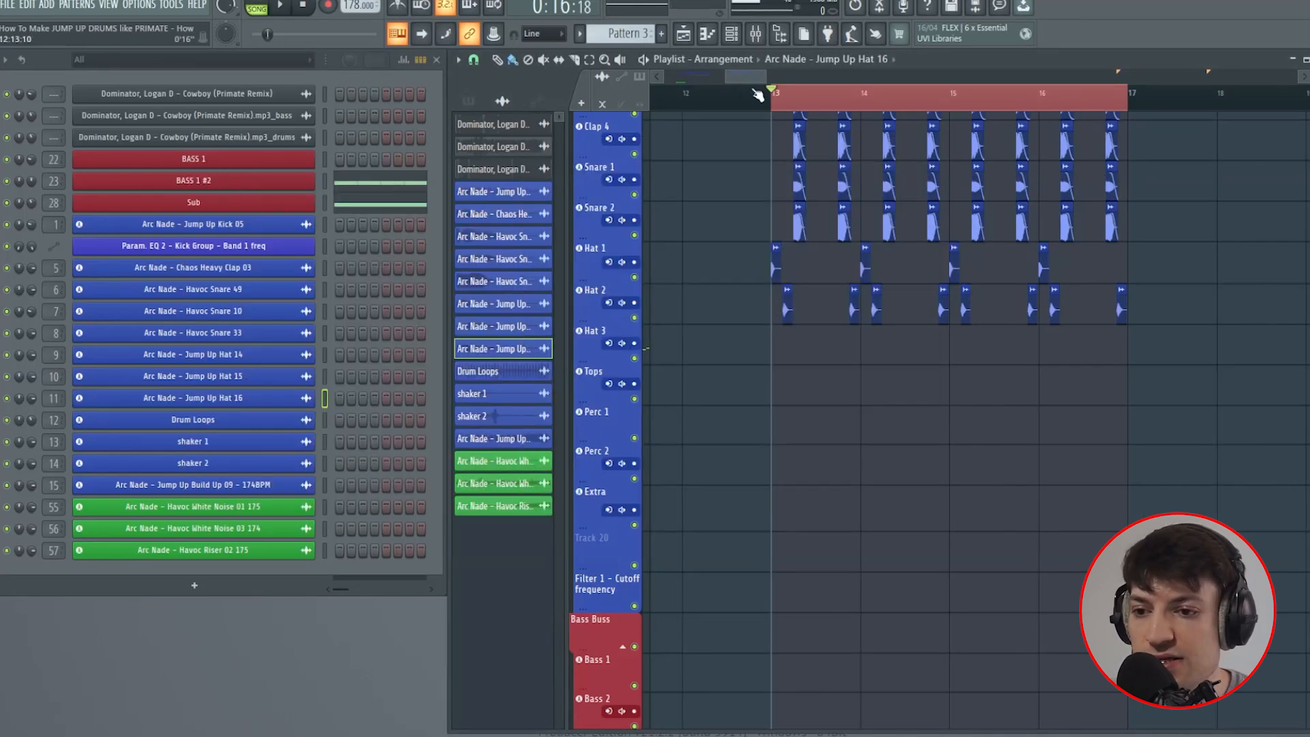
Step: Set the playlist grid snapping to Step
drag(751, 78, 755, 80)
click(474, 60)
click(485, 127)
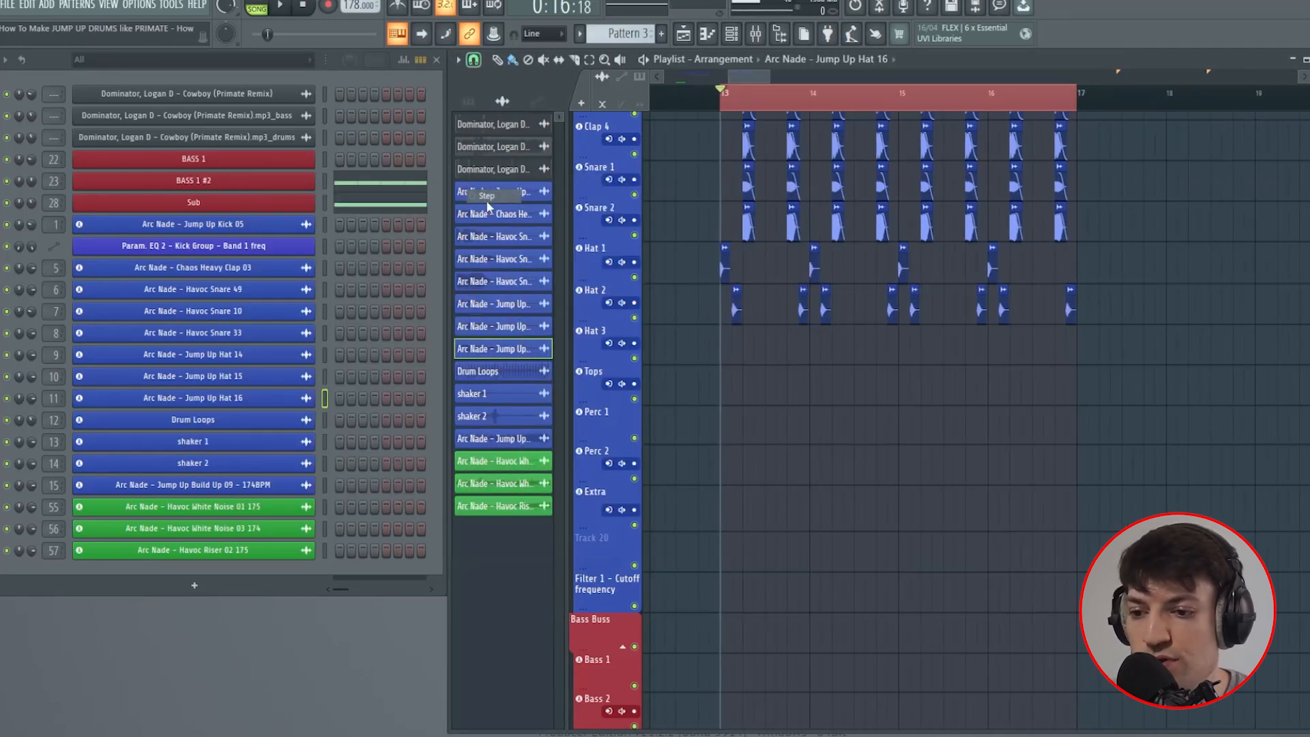
Step: Try the second kick of bar 13 on step 9 and return it to step 11
scroll(773, 114, up, 2)
scroll(773, 113, up, 1)
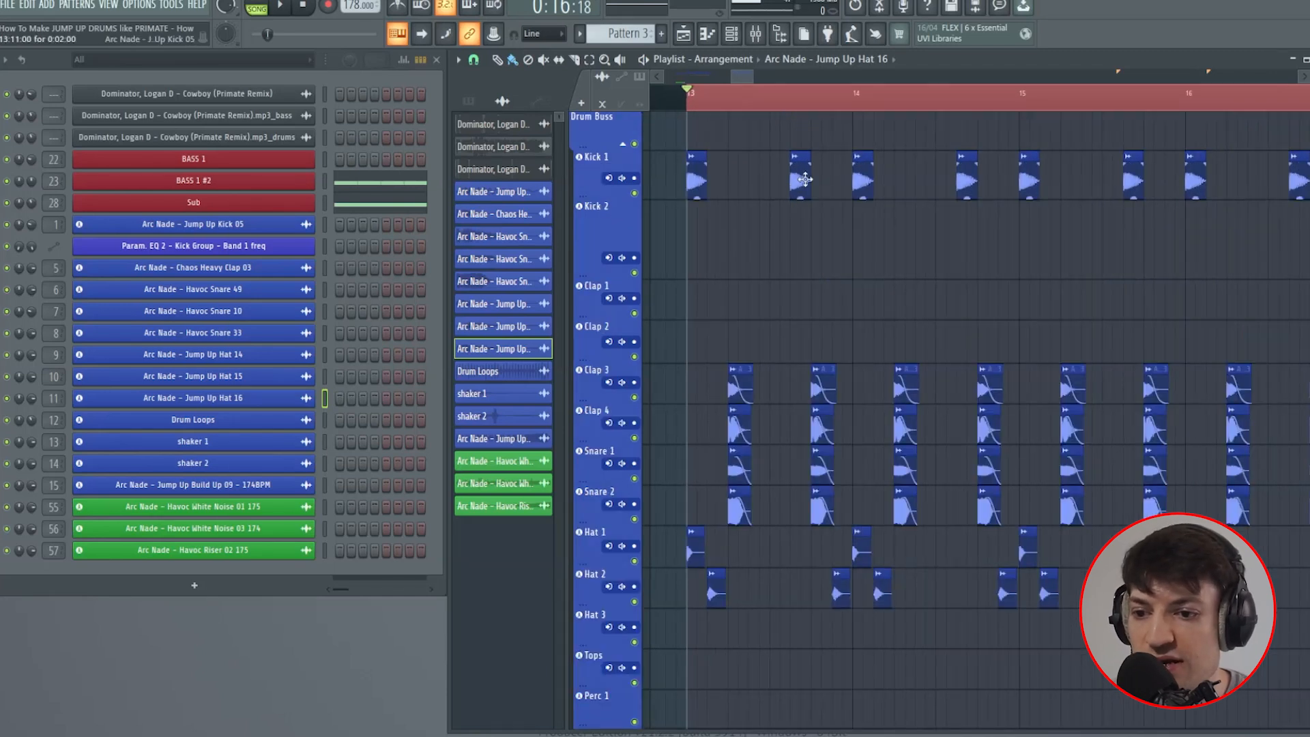
drag(807, 184, 779, 184)
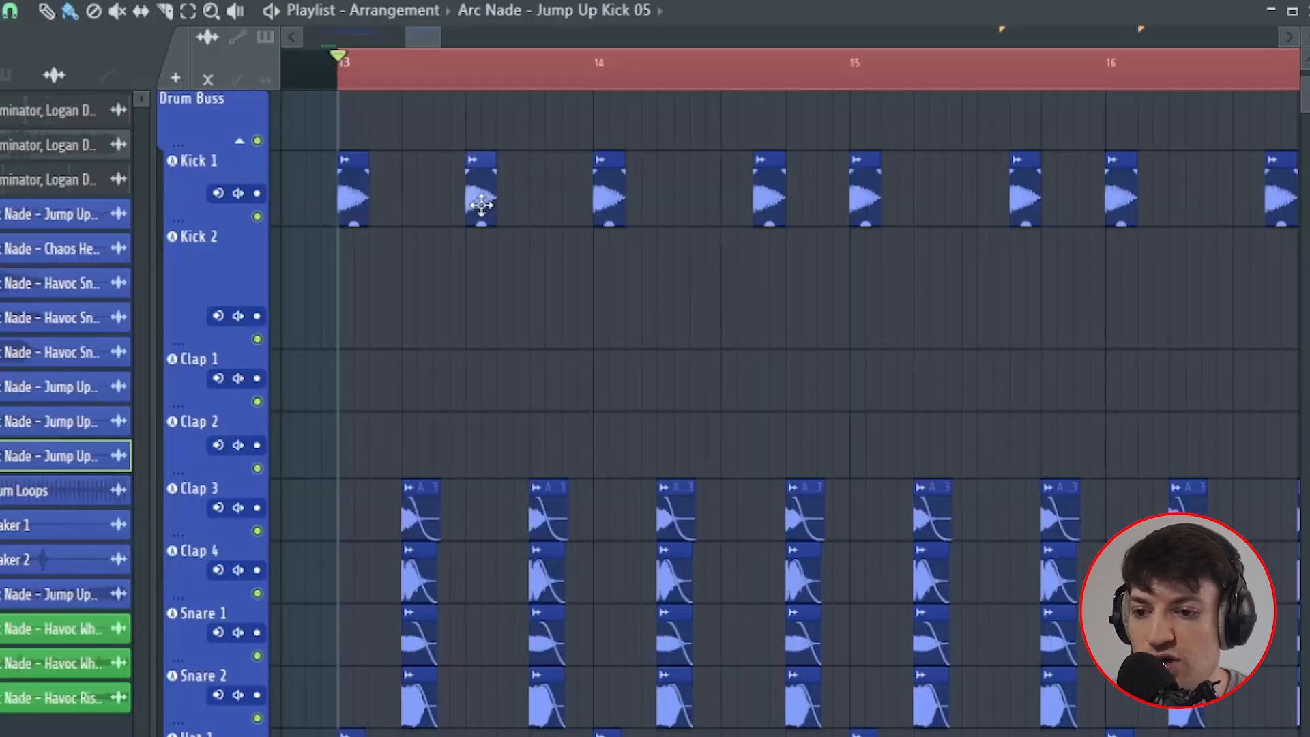
drag(481, 203, 513, 203)
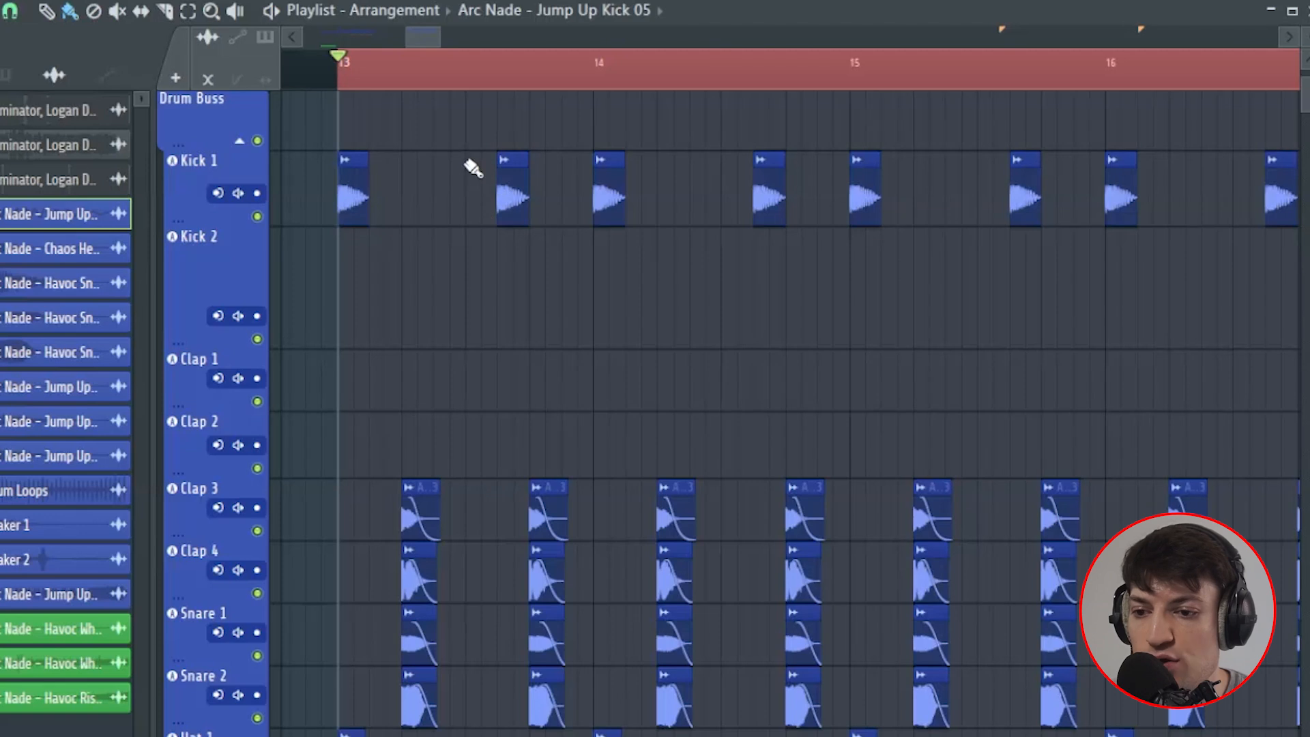
Step: Place Arc Nade - Jump Up Hat 16 on Hat 3 at step 9 of bars 13 to 16 and play the loop
scroll(737, 632, down, 6)
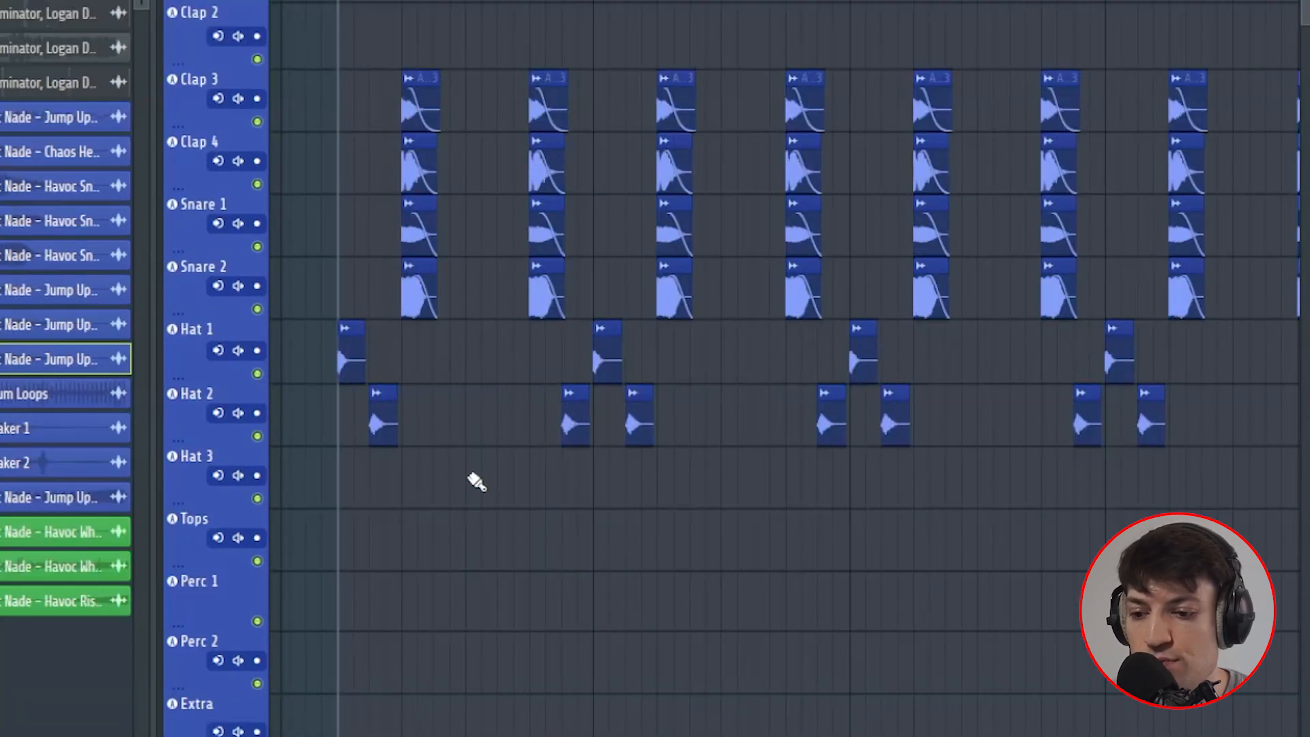
click(478, 578)
click(734, 578)
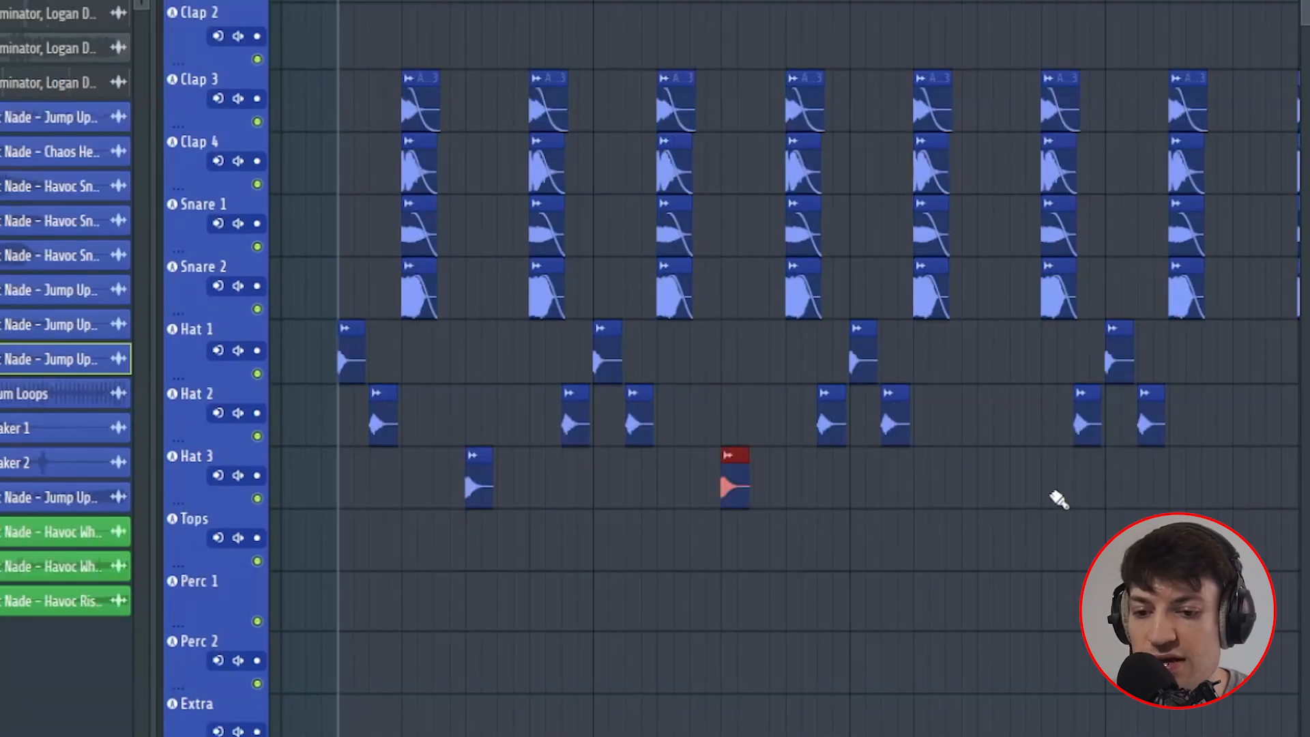
click(982, 483)
click(1241, 486)
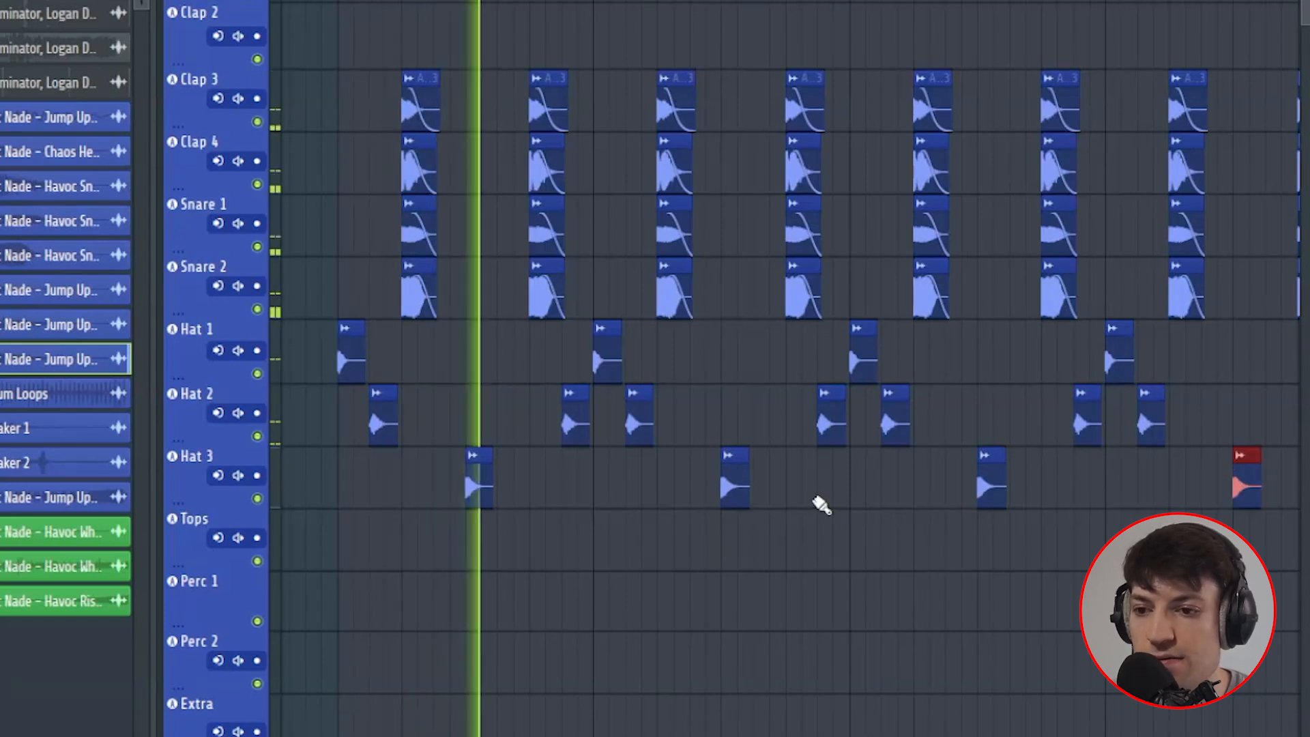
Step: Place Arc Nade - Jump Up Ride 02 on Tops at the start of bar 13 and trim it to two steps
drag(450, 1, 519, 1)
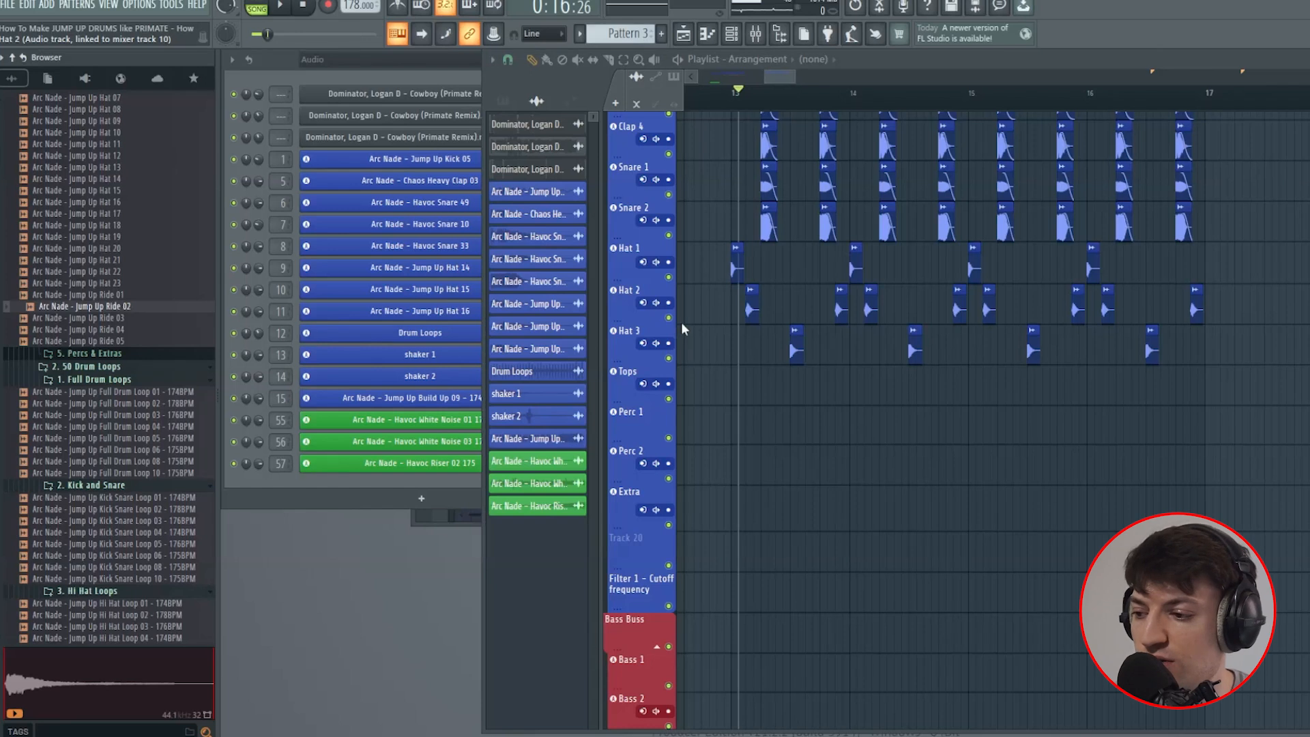
drag(102, 306, 737, 382)
scroll(739, 96, up, 4)
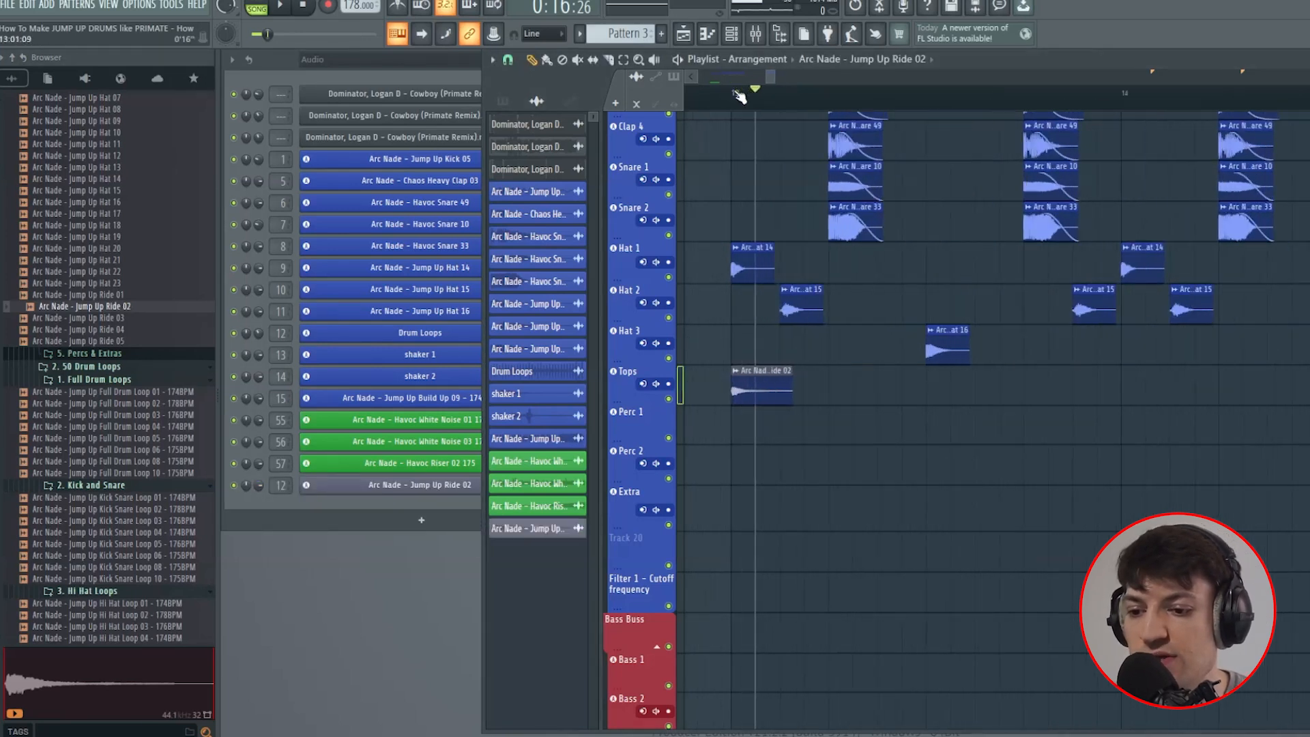
scroll(739, 96, up, 3)
click(831, 104)
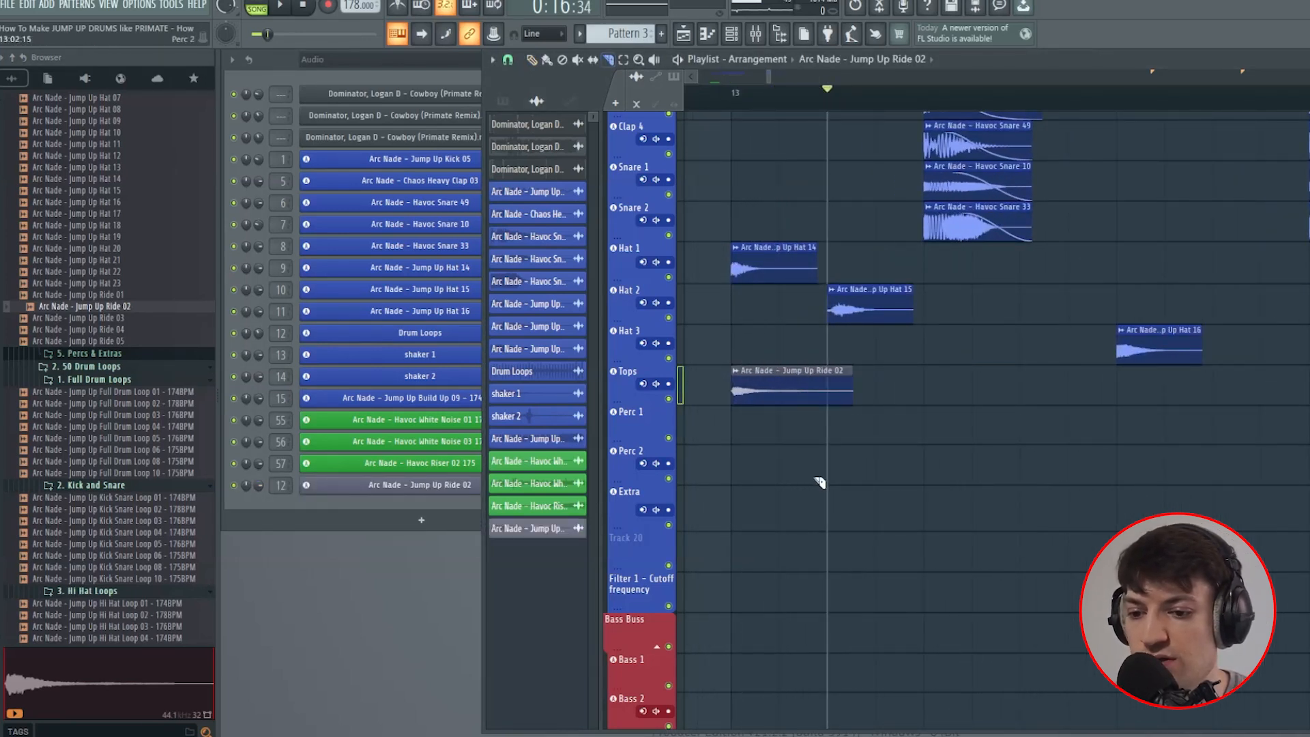
Step: Repeat the trimmed ride clip every two steps on Tops through the end of bar 16
drag(794, 394, 950, 400)
drag(1158, 516, 471, 522)
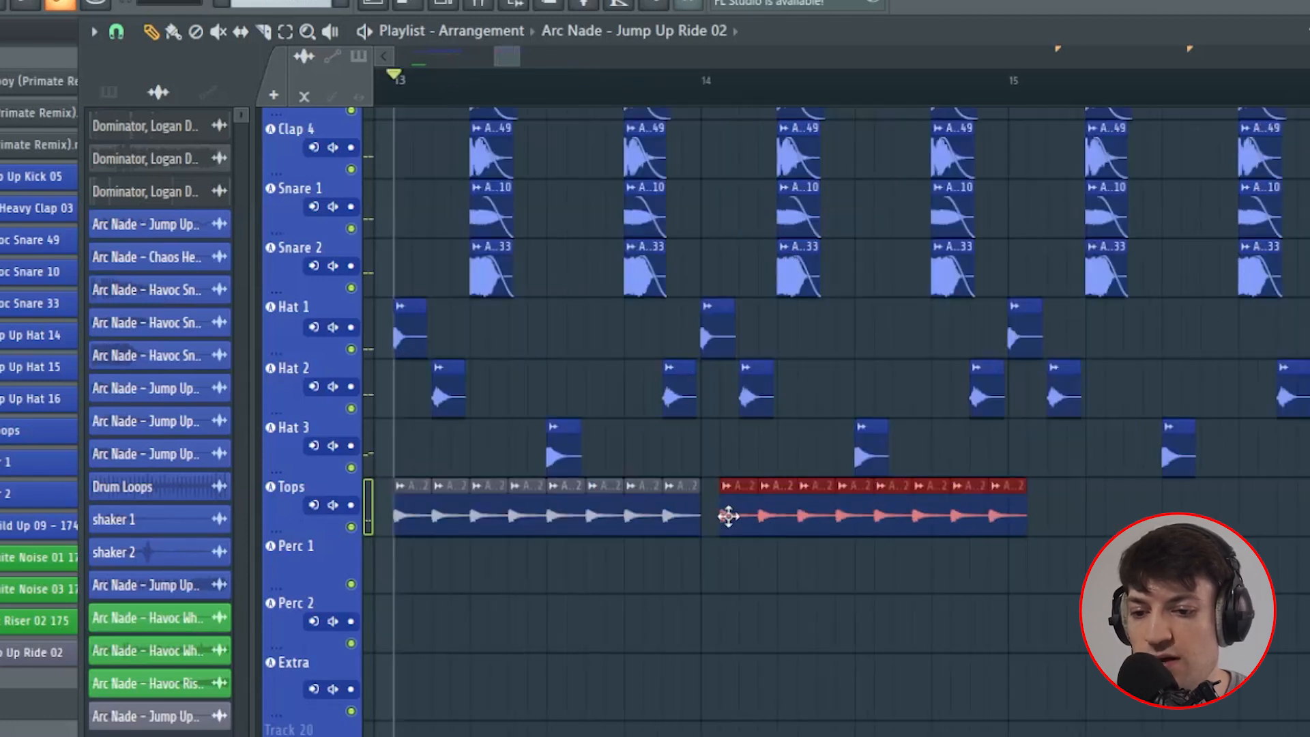
drag(728, 517, 719, 518)
mouse_move(1040, 524)
mouse_down()
mouse_move(422, 531)
mouse_move(1030, 512)
mouse_up()
Step: Lower alternate ride clips on Tops by slightly varied amounts of about 1 to 2.5 dB, starting at step 3 of bar 13
scroll(433, 101, up, 2)
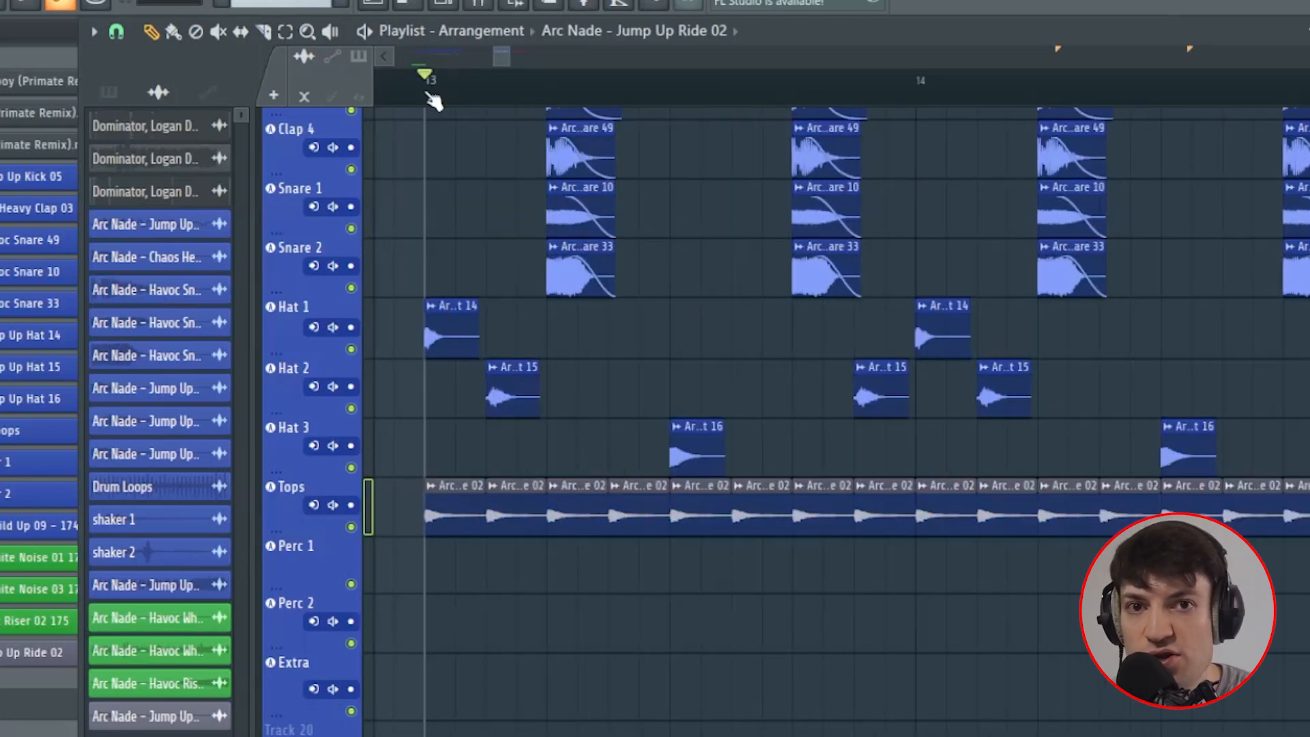
mouse_move(490, 508)
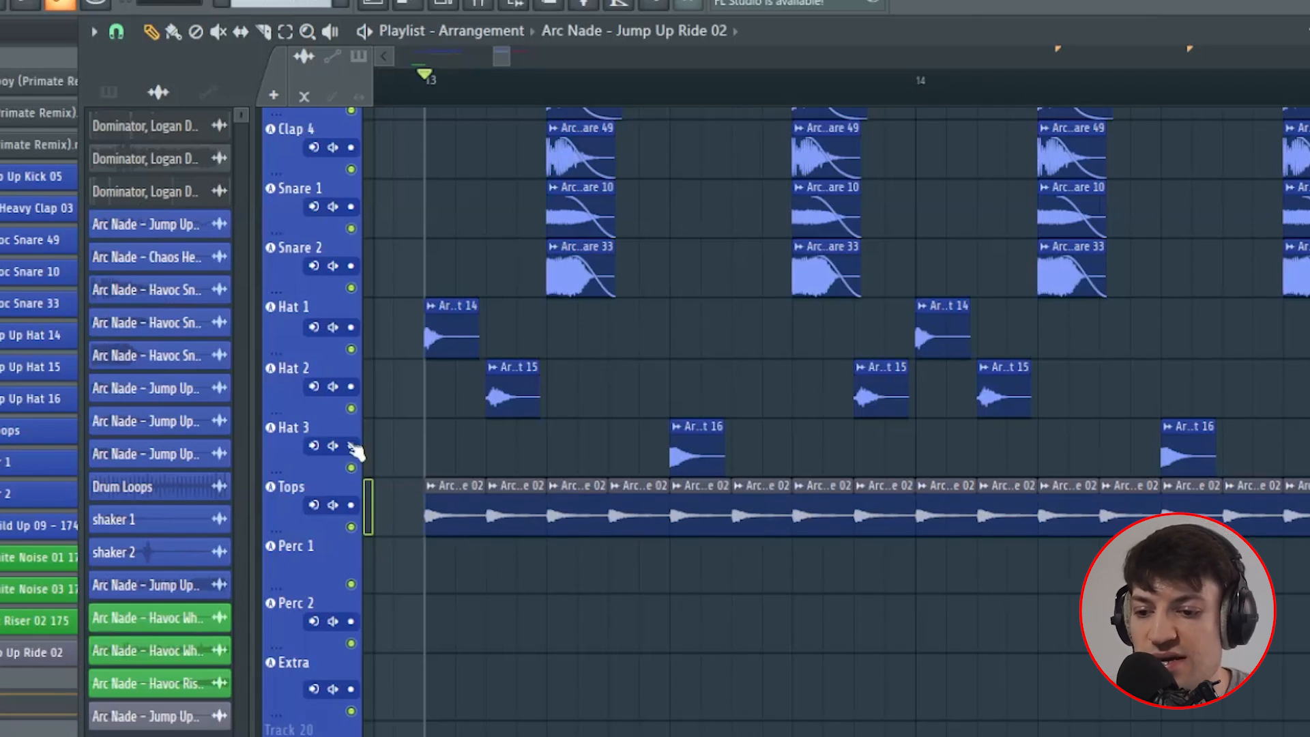
drag(516, 532, 639, 543)
drag(760, 544, 766, 529)
Step: Lower alternate ride clips from step 15 of bar 15 through bar 16 to about -1.4, -3.3, -2.7, -2.6 and -2.2 dB
drag(501, 54, 522, 58)
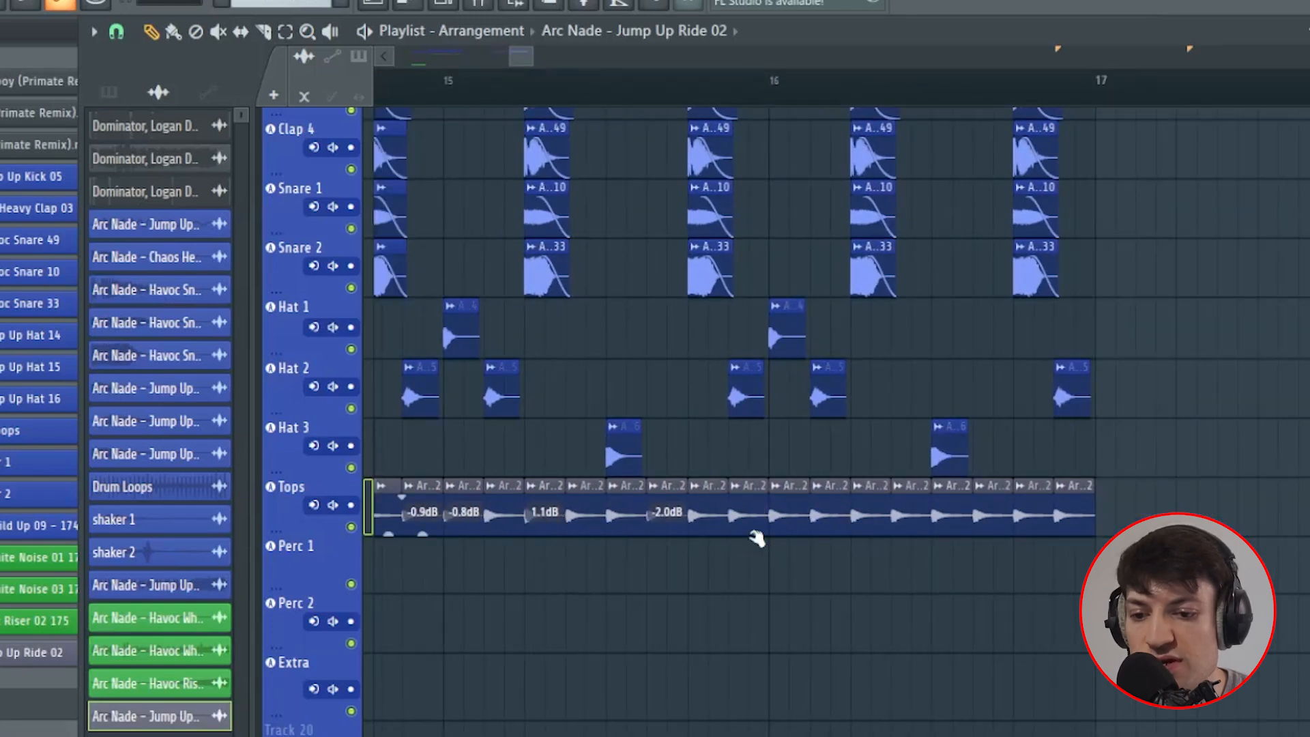
drag(754, 536, 755, 544)
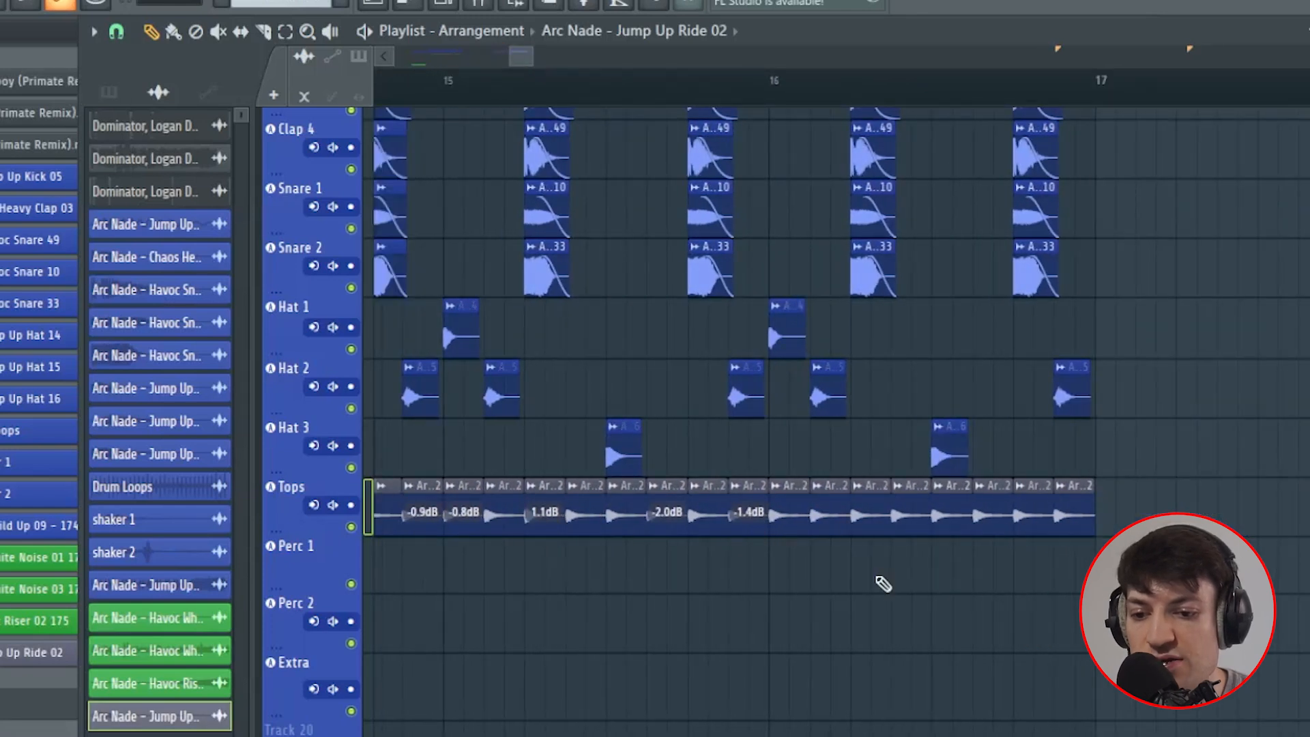
drag(835, 531, 845, 585)
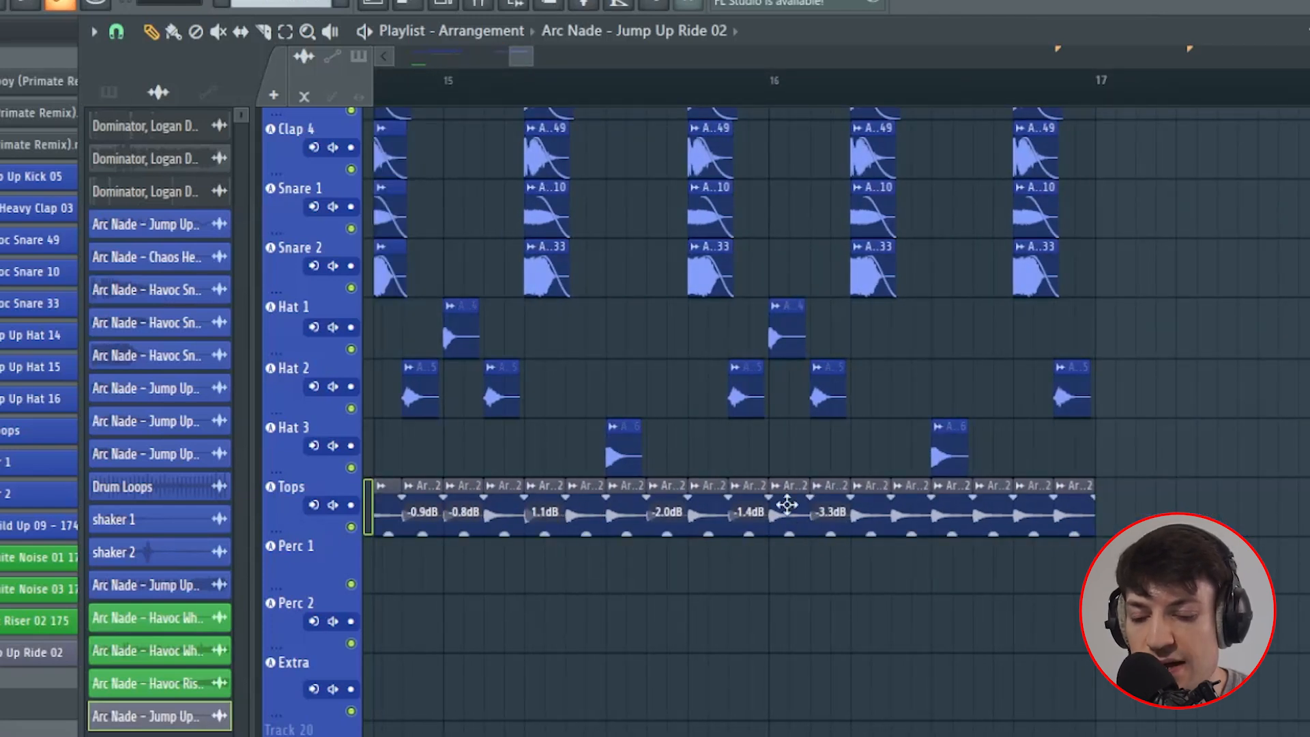
drag(912, 536, 916, 560)
drag(994, 535, 998, 561)
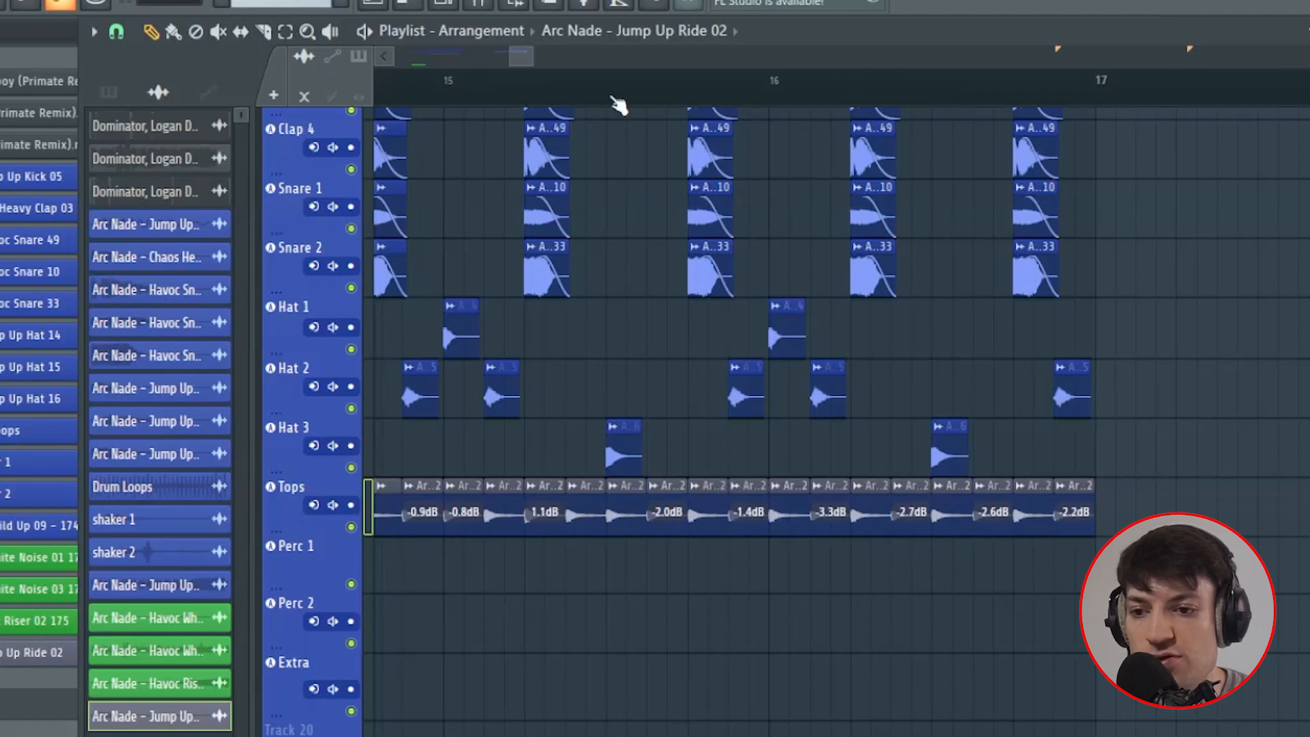
Step: Play the loop and set the Arc Nade - Jump Up Ride 02 channel volume to about 59%
drag(512, 60, 502, 61)
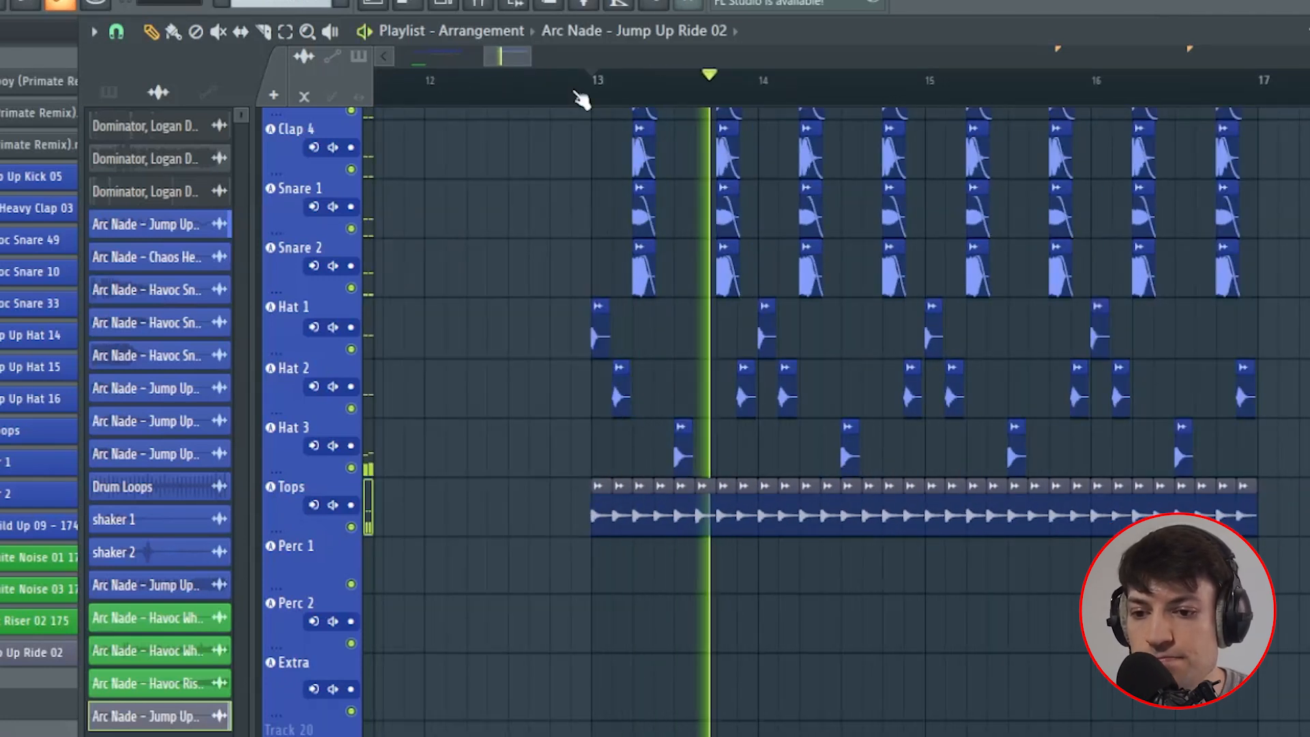
drag(532, 58, 544, 57)
drag(530, 57, 532, 58)
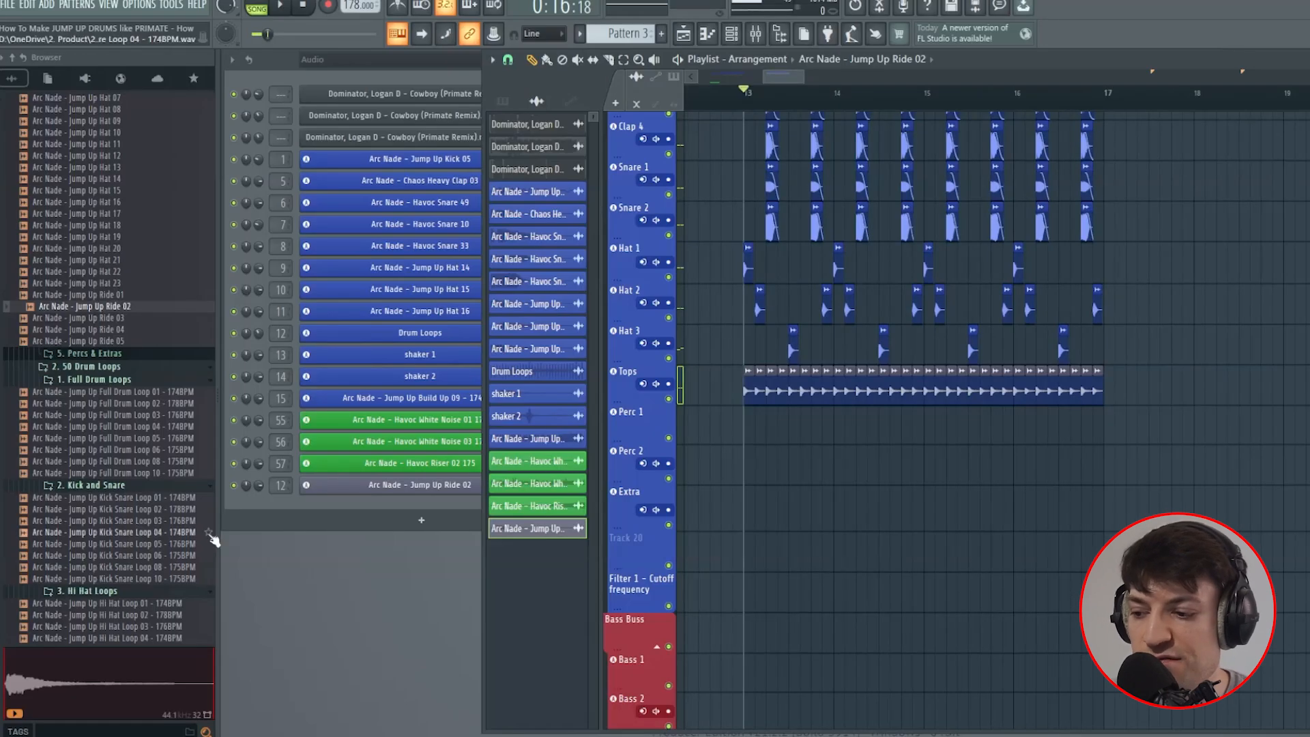
drag(260, 480, 260, 483)
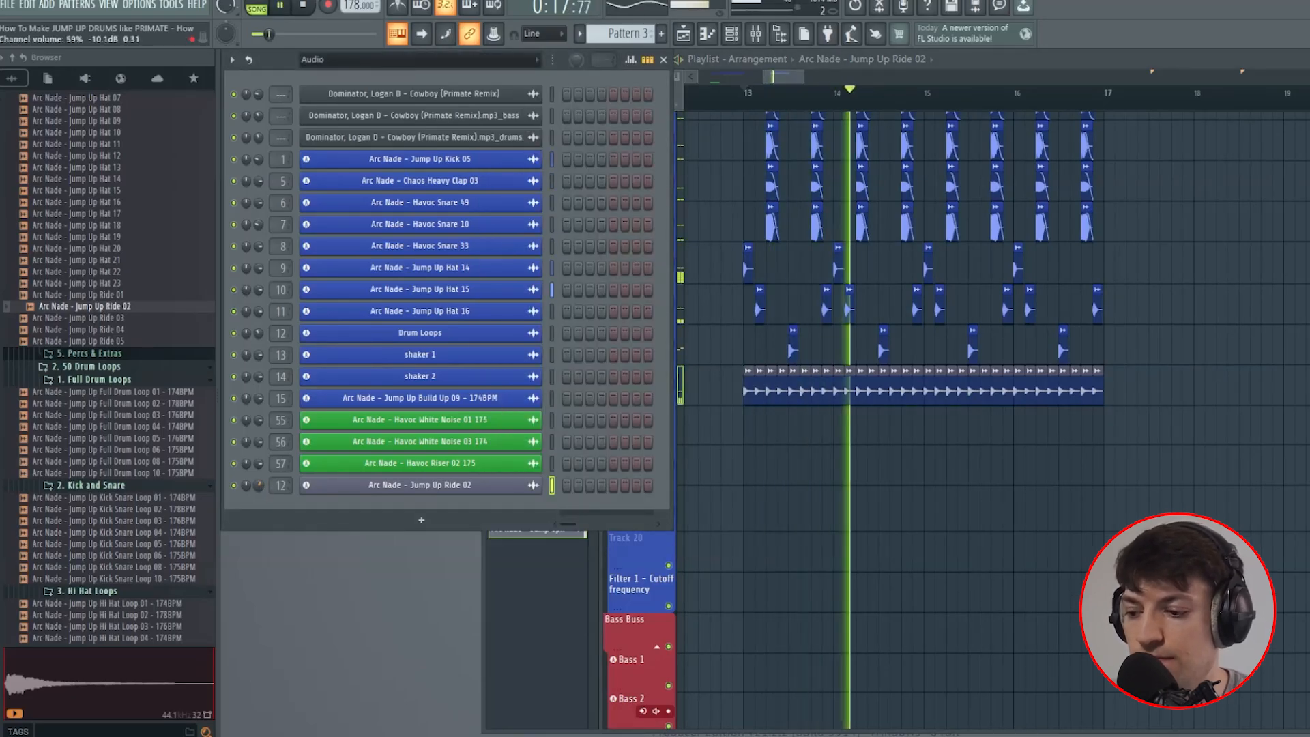
click(805, 125)
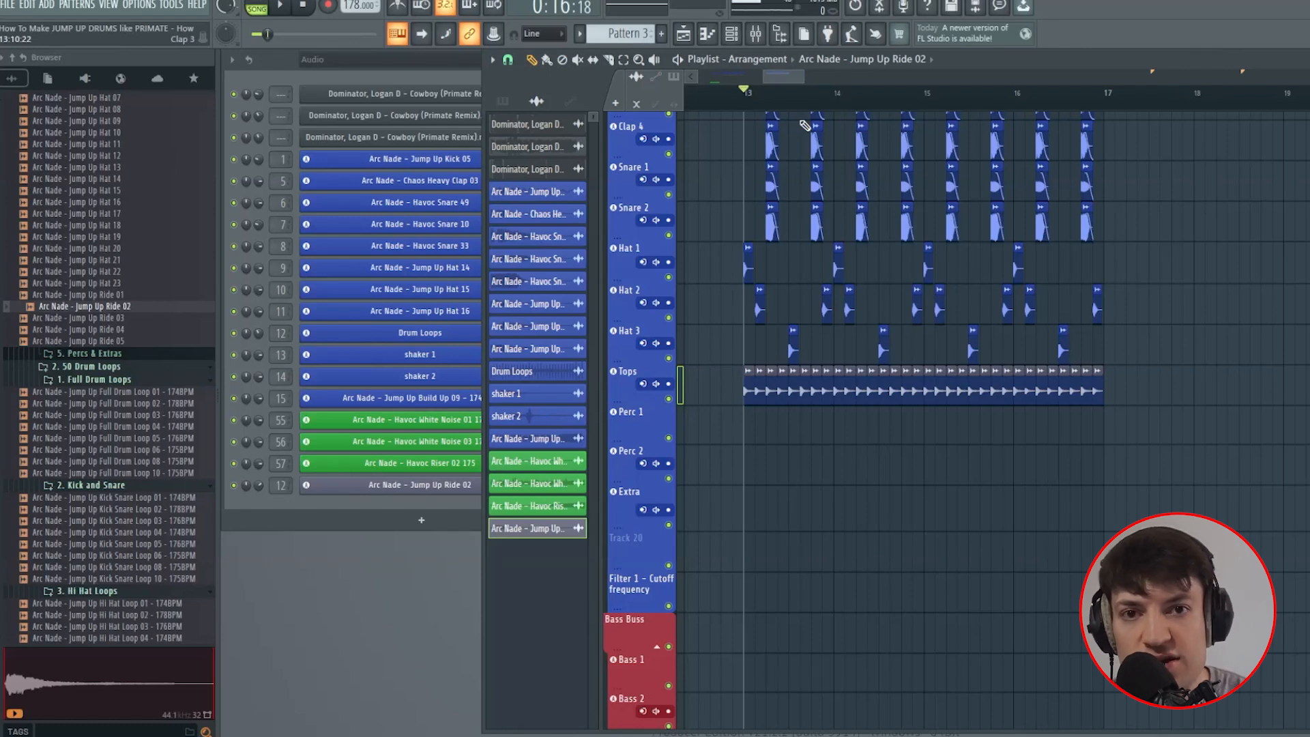
Step: Mark steps 7 and 8 of bar 13 as a time selection over the gap before the Hat 3 hit
scroll(764, 130, up, 6)
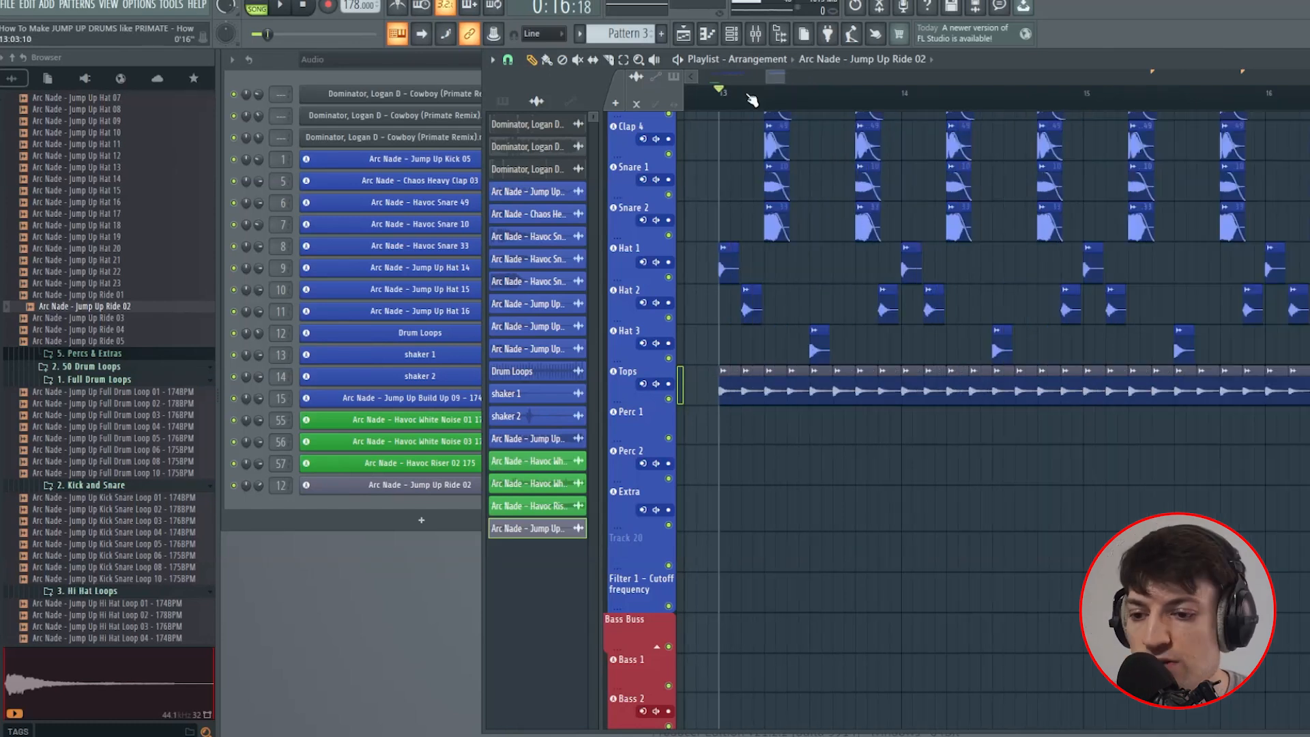
scroll(788, 316, up, 3)
scroll(787, 316, up, 3)
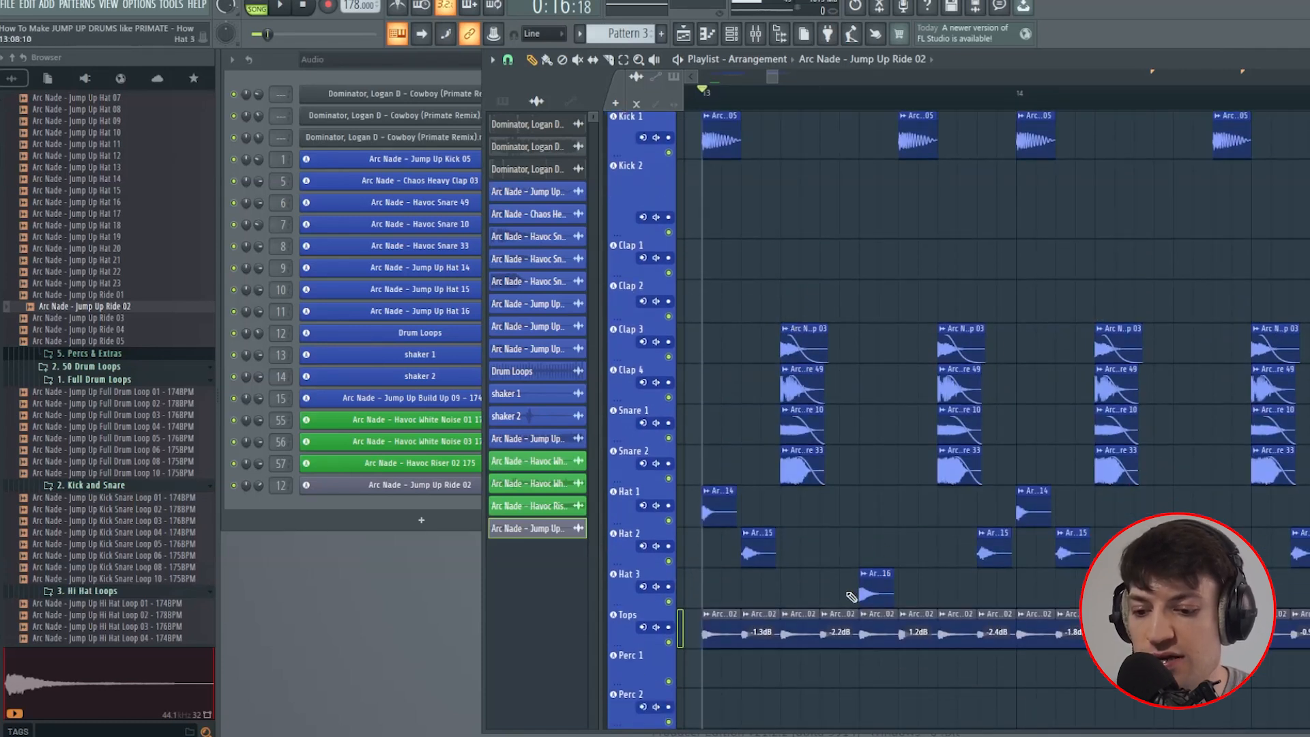
click(870, 585)
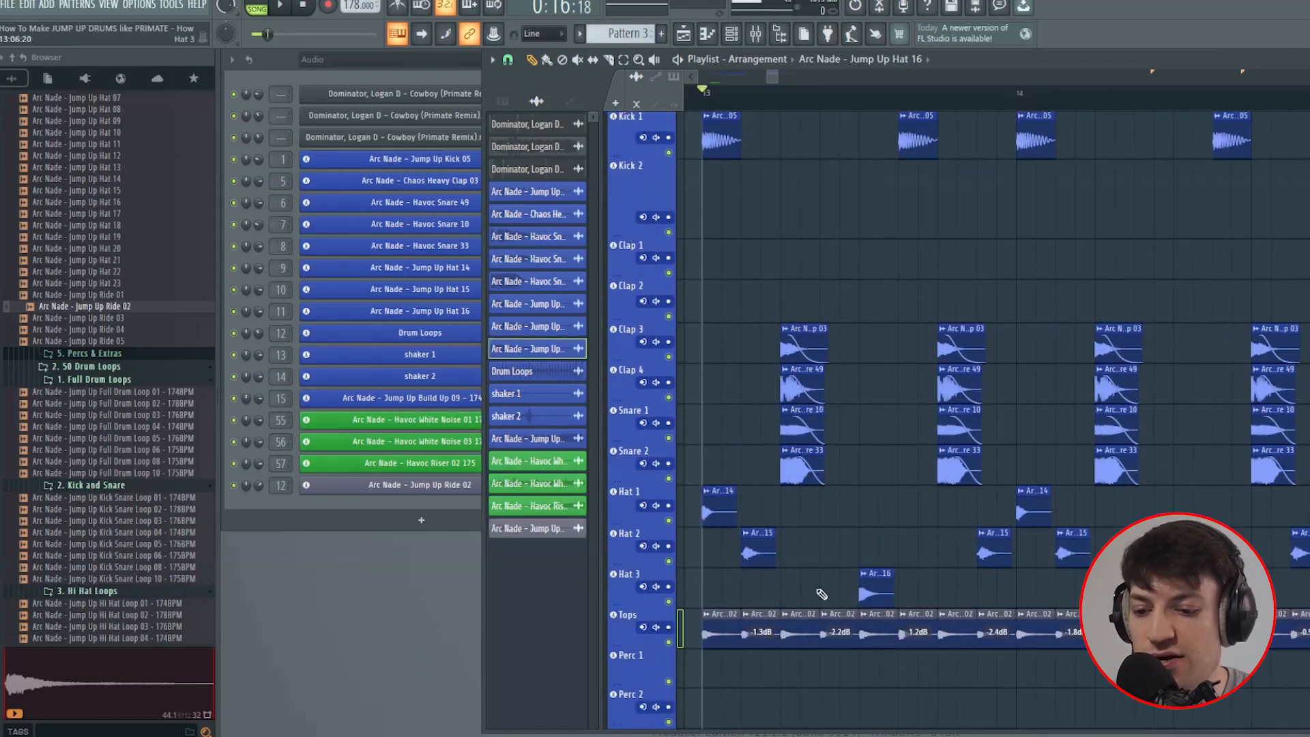
drag(820, 99, 838, 102)
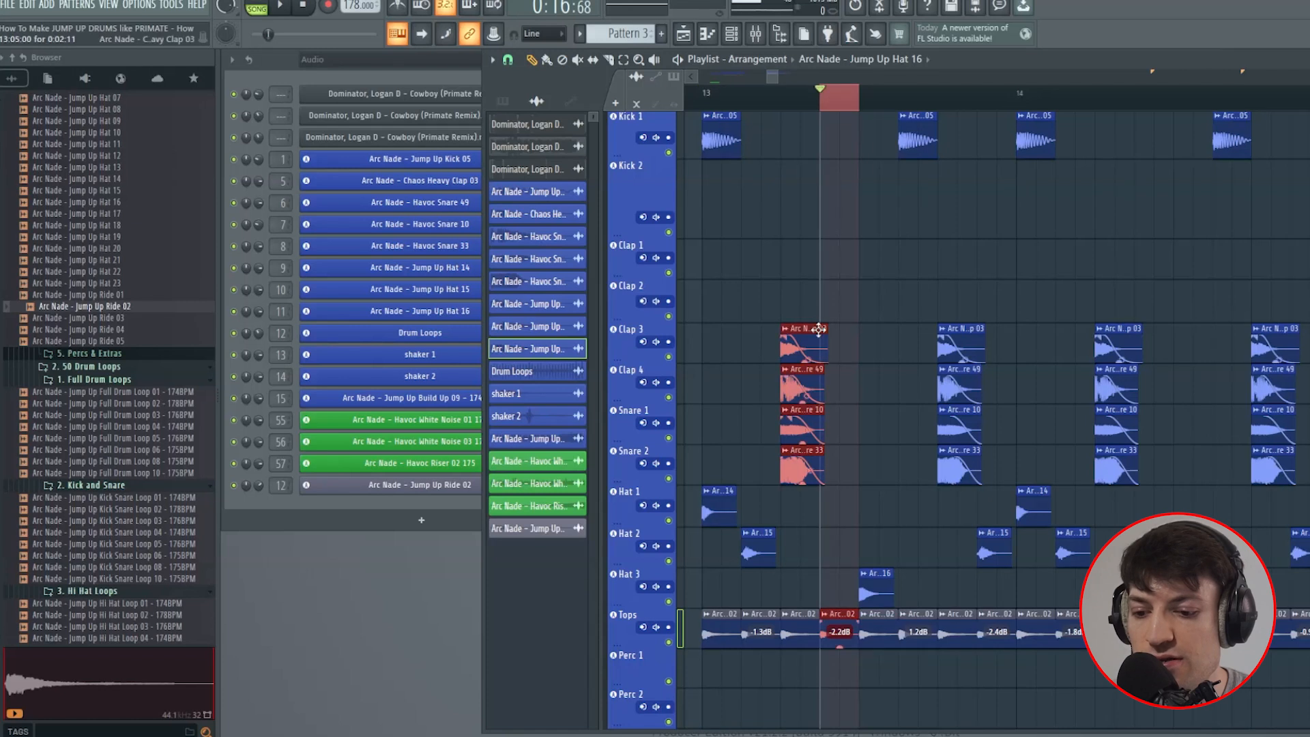
Step: Place Arc Nade - Jump Up Hat 24 on Perc 1 and Jump Up Hat 25 on Perc 2 at step 8 of bar 13
scroll(855, 370, down, 8)
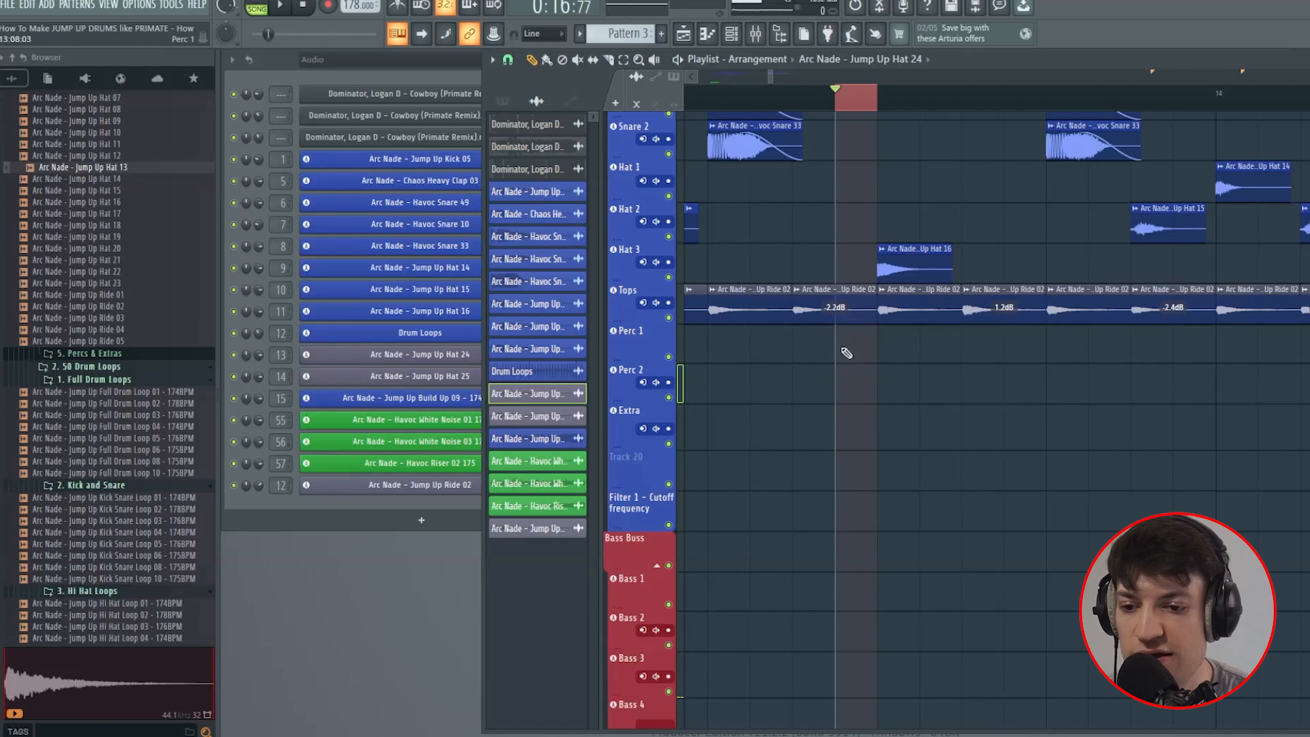
click(846, 352)
click(454, 376)
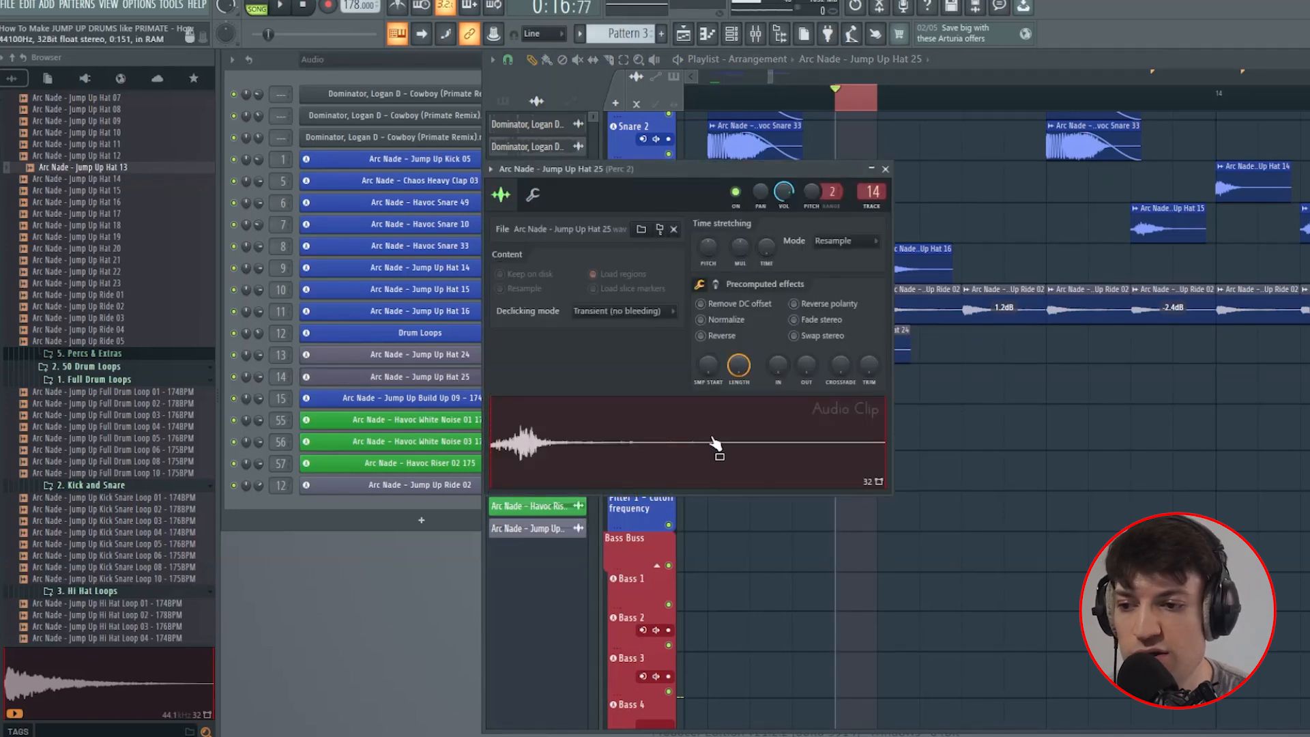
click(884, 168)
click(846, 388)
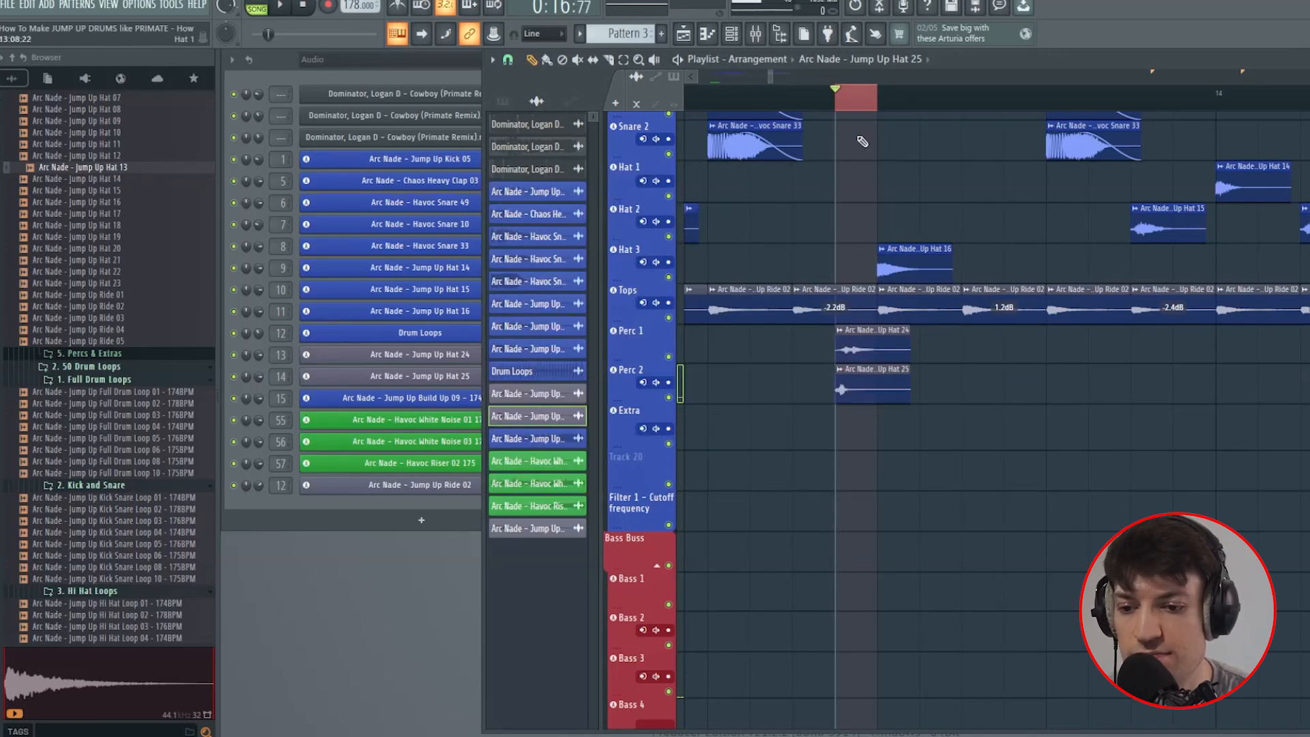
Step: Choose finer grid snapping, shift the Hat 25 clip about a sixth of a step later on Perc 2, and play from bar 13
scroll(820, 123, up, 3)
click(509, 61)
click(527, 126)
drag(893, 392, 916, 392)
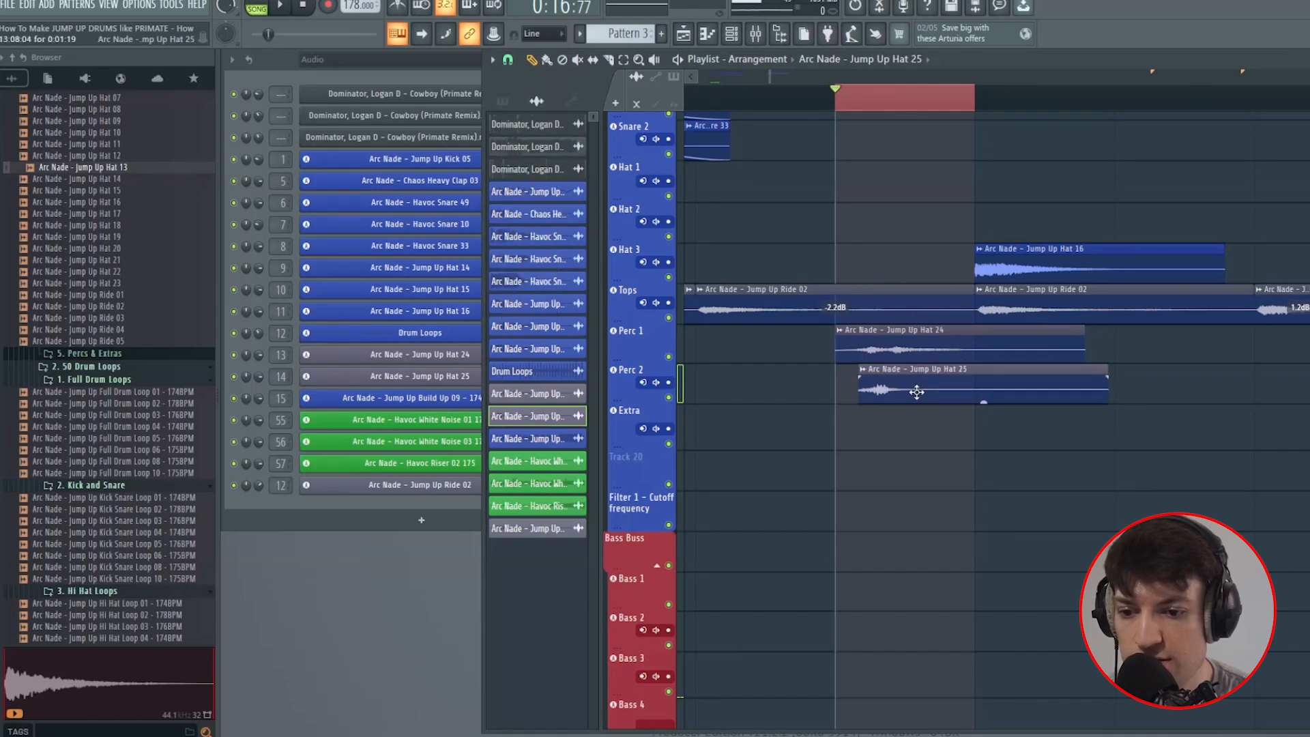
scroll(934, 102, down, 3)
click(918, 103)
click(835, 103)
scroll(838, 106, down, 3)
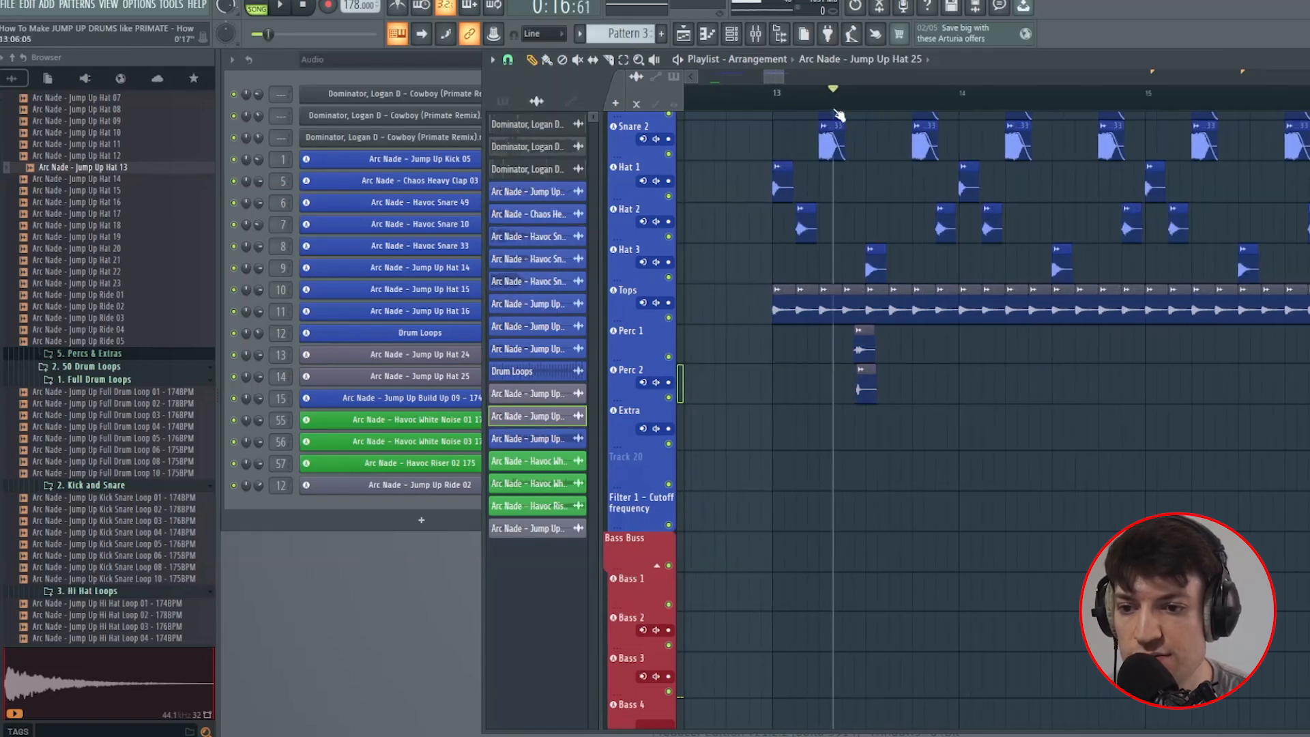
click(776, 102)
key(space)
Step: Move the Hat 25 clip to about a third of a step after Hat 24, with short fade-ins on both, and play the loop
scroll(854, 102, up, 5)
drag(928, 397, 958, 397)
key(space)
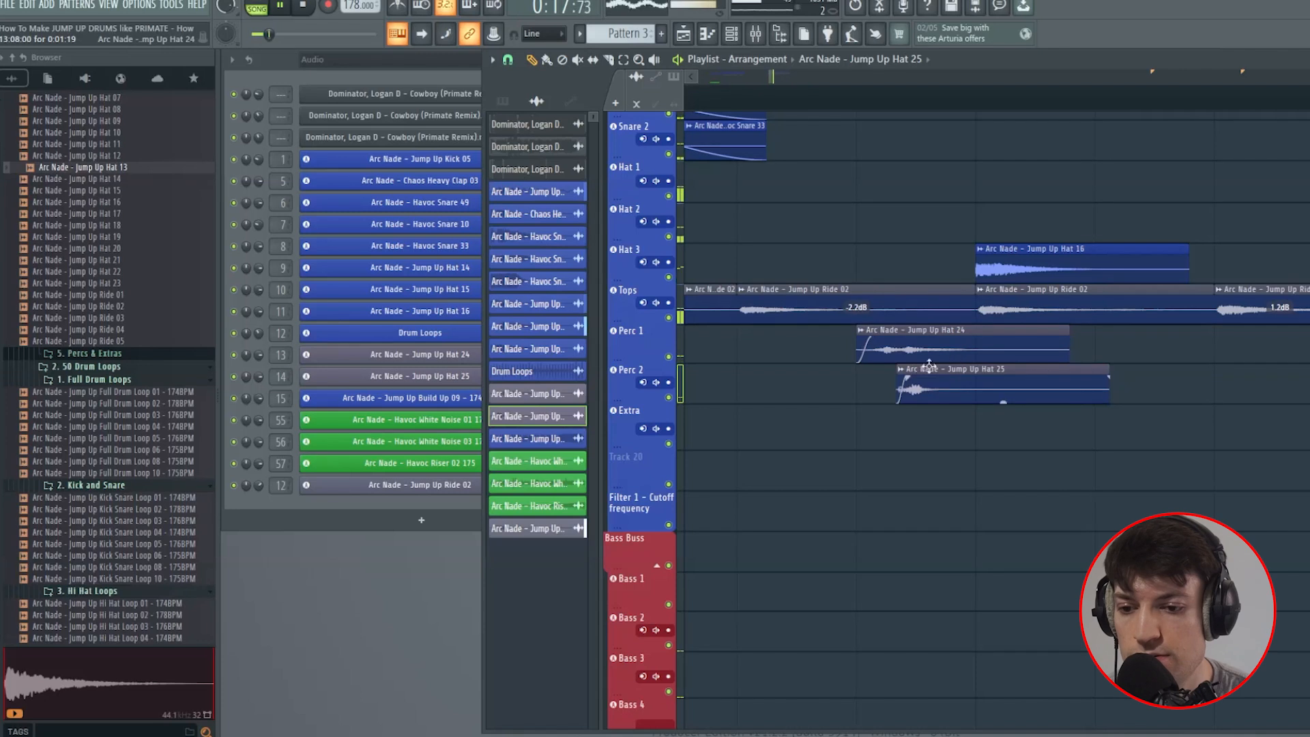
key(space)
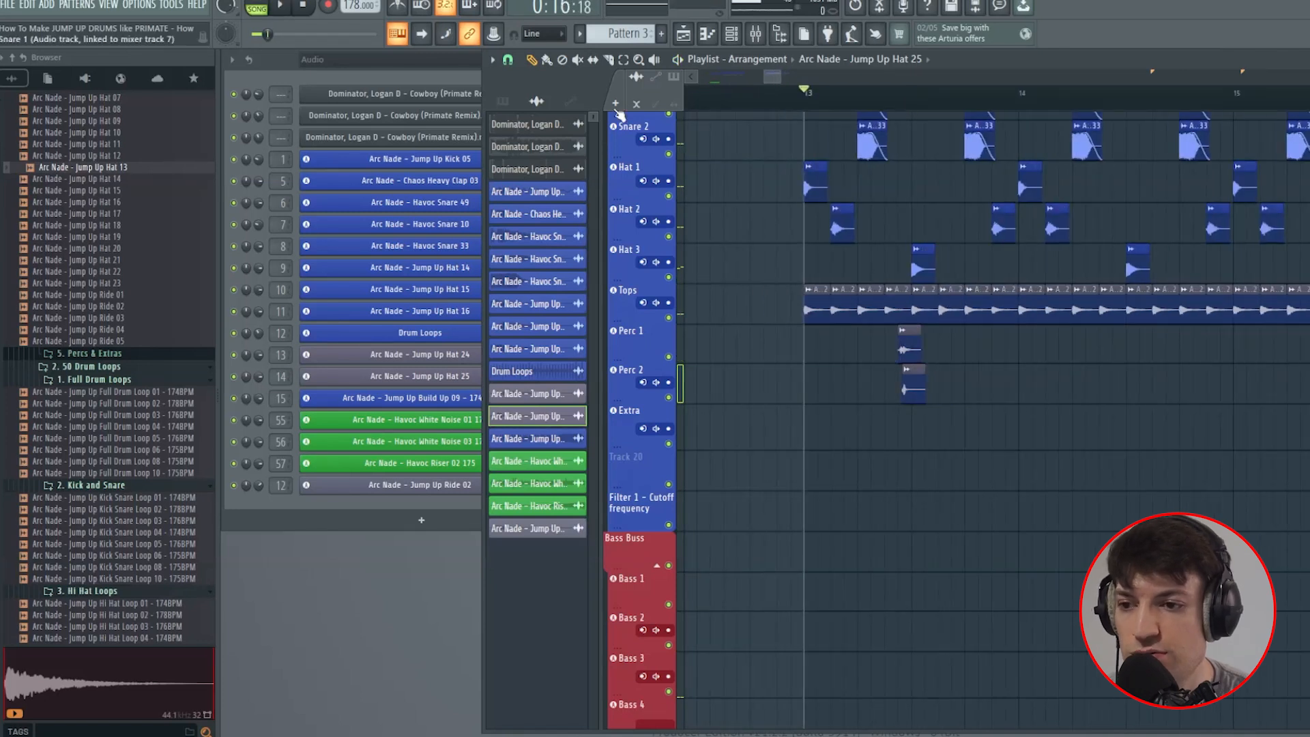
Step: Change the grid snapping and copy the Hat 24 and Hat 25 clips to the same position in bar 14 on Perc 1 and Perc 2
click(508, 63)
click(524, 283)
drag(853, 390, 886, 354)
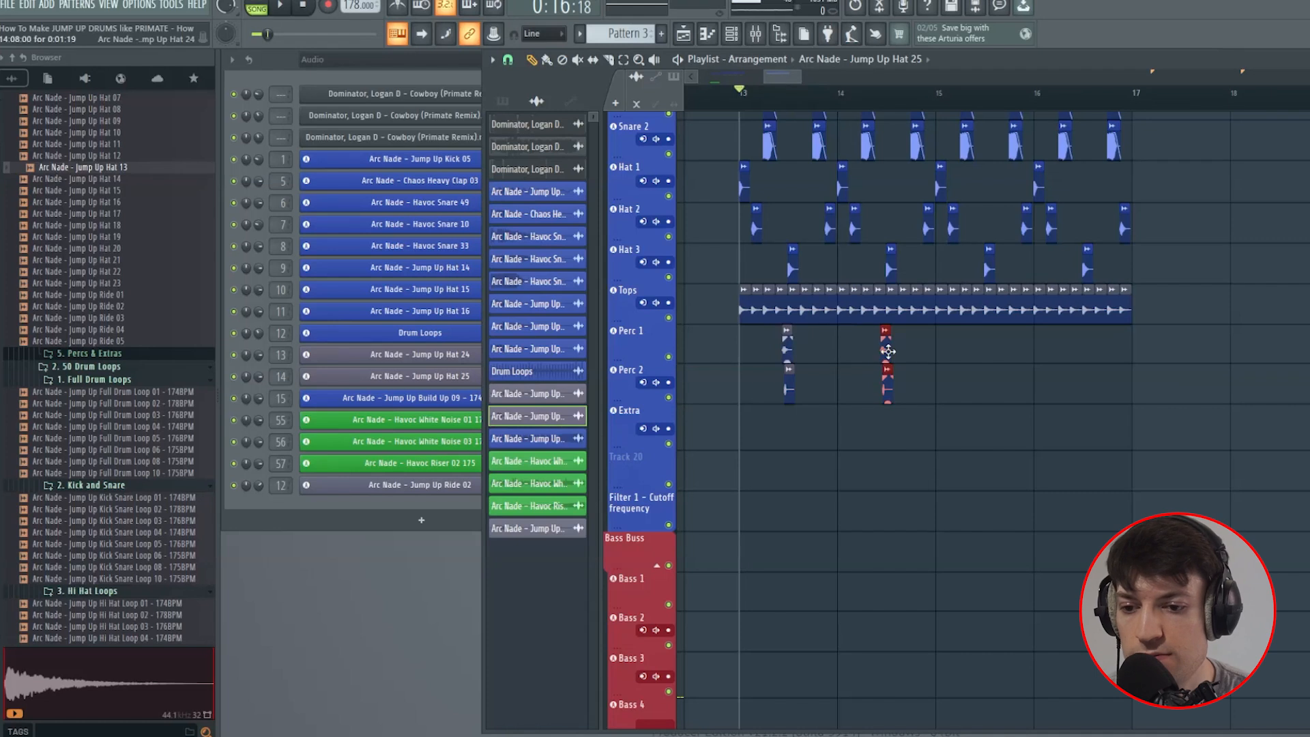
Step: Trim Perc 2's mixer level slightly, set band 6 of Perc 1's parametric EQ to about 0.7 dB near 2819 Hz, and audition the loop
key(F9)
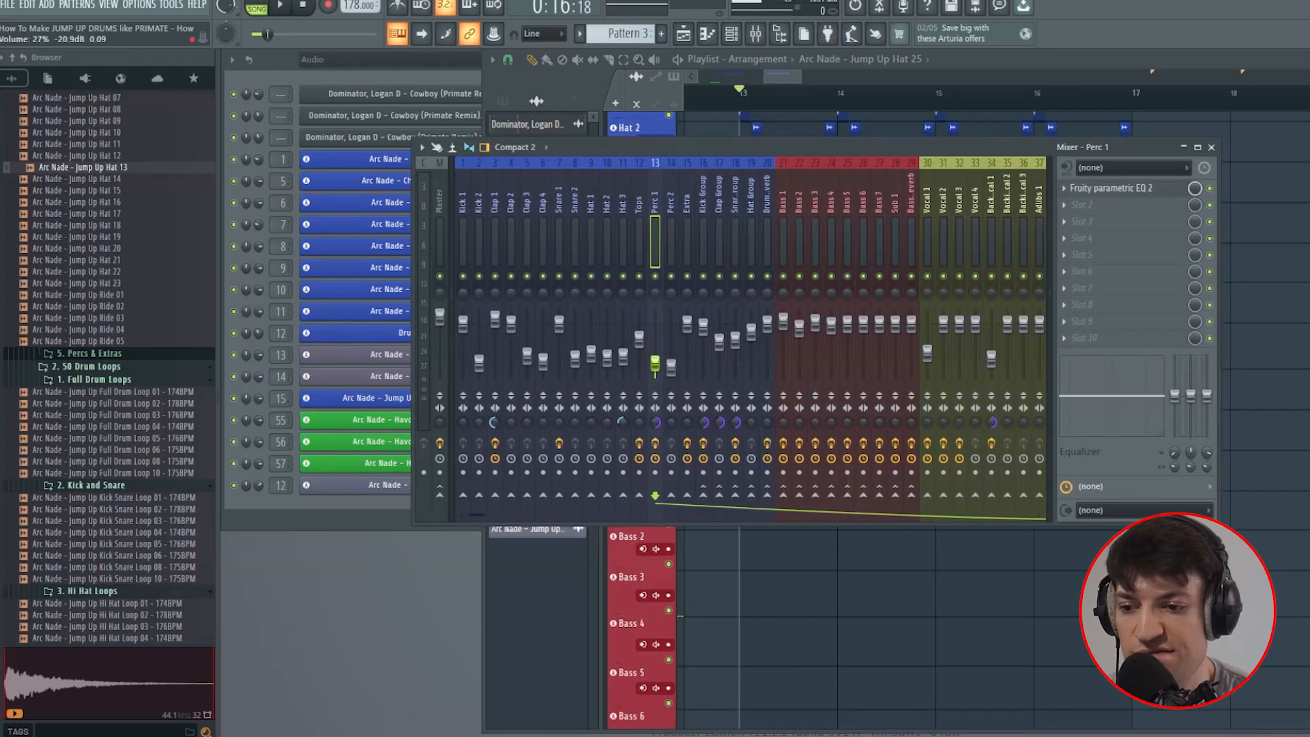
drag(671, 367, 671, 370)
click(655, 363)
click(1112, 189)
drag(617, 407, 572, 320)
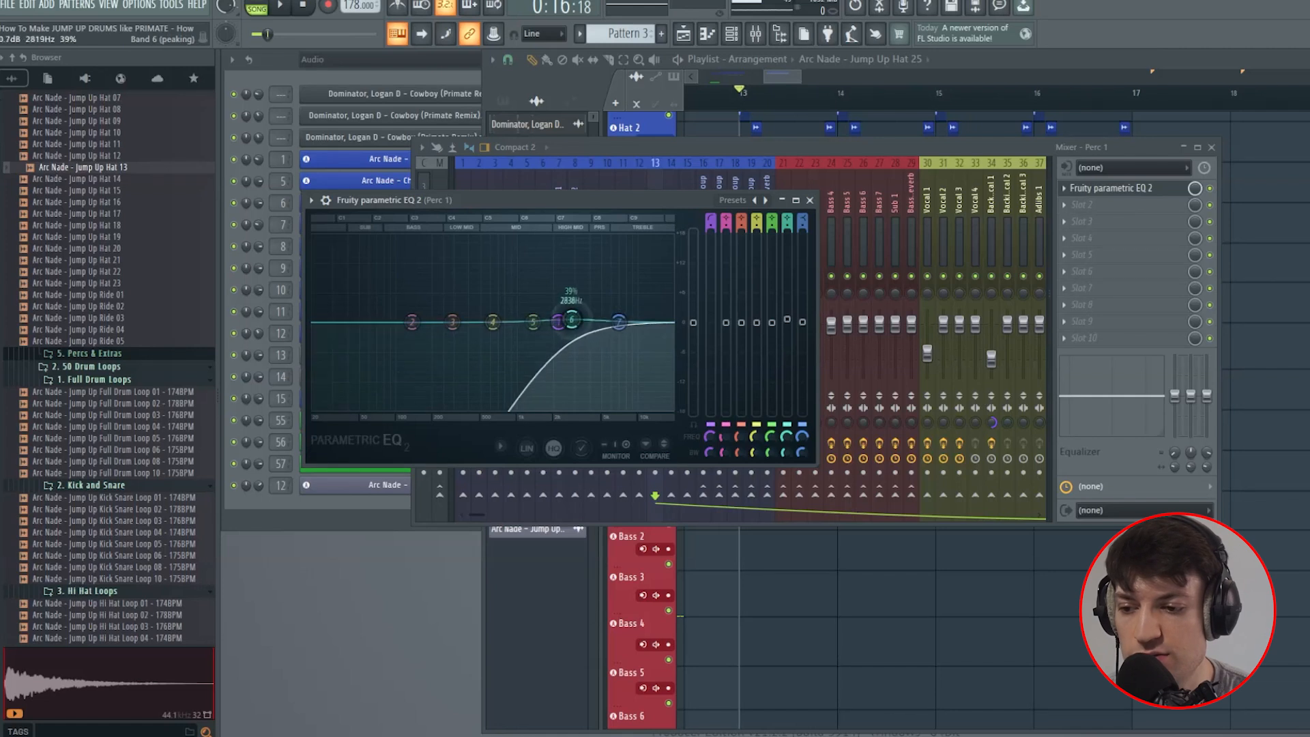
key(space)
click(810, 200)
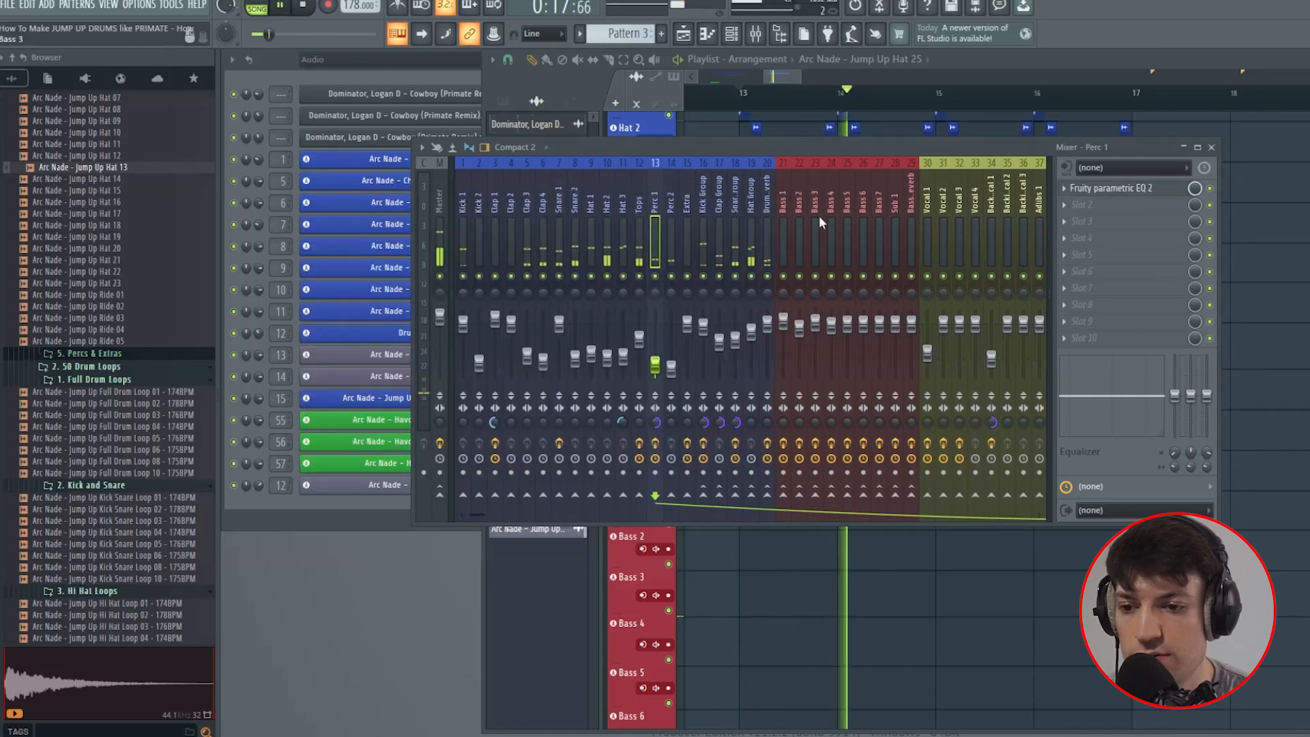
key(space)
Step: Inspect Hat 3's send to the Drum Reverb track in the mixer and play the loop
click(623, 246)
click(767, 495)
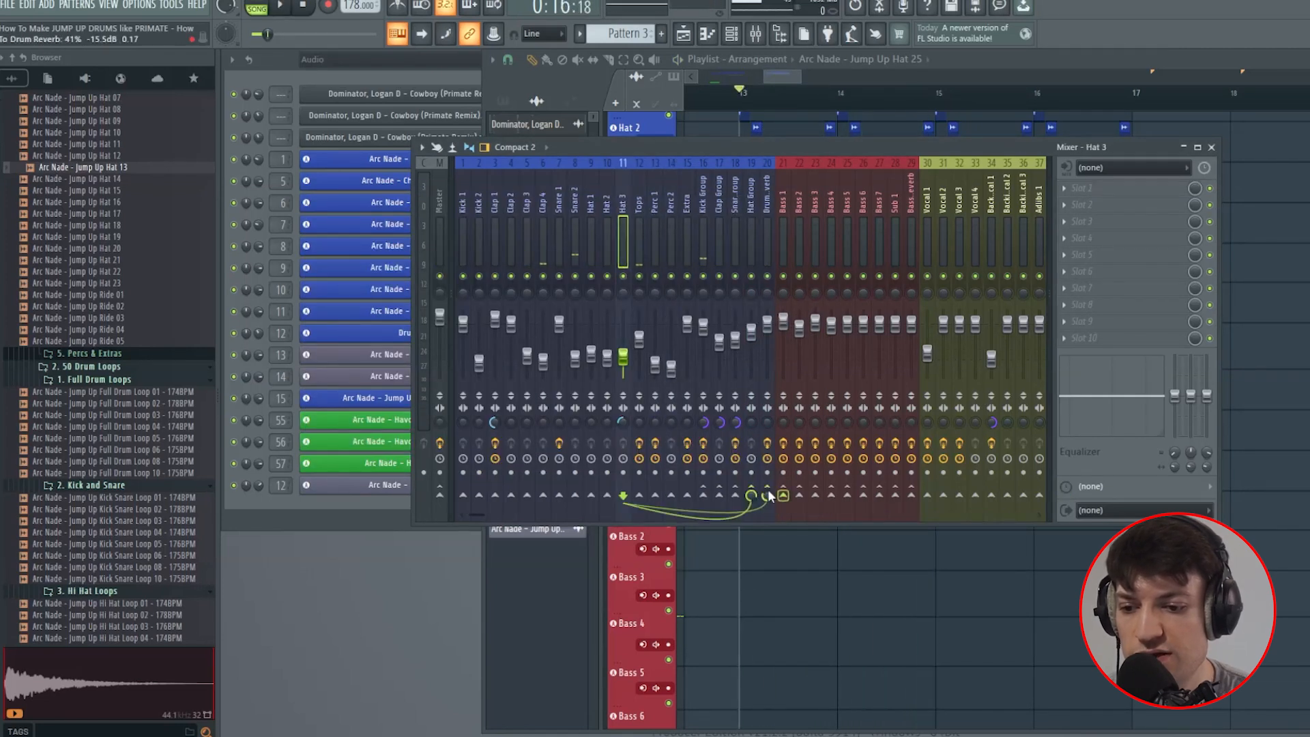
key(space)
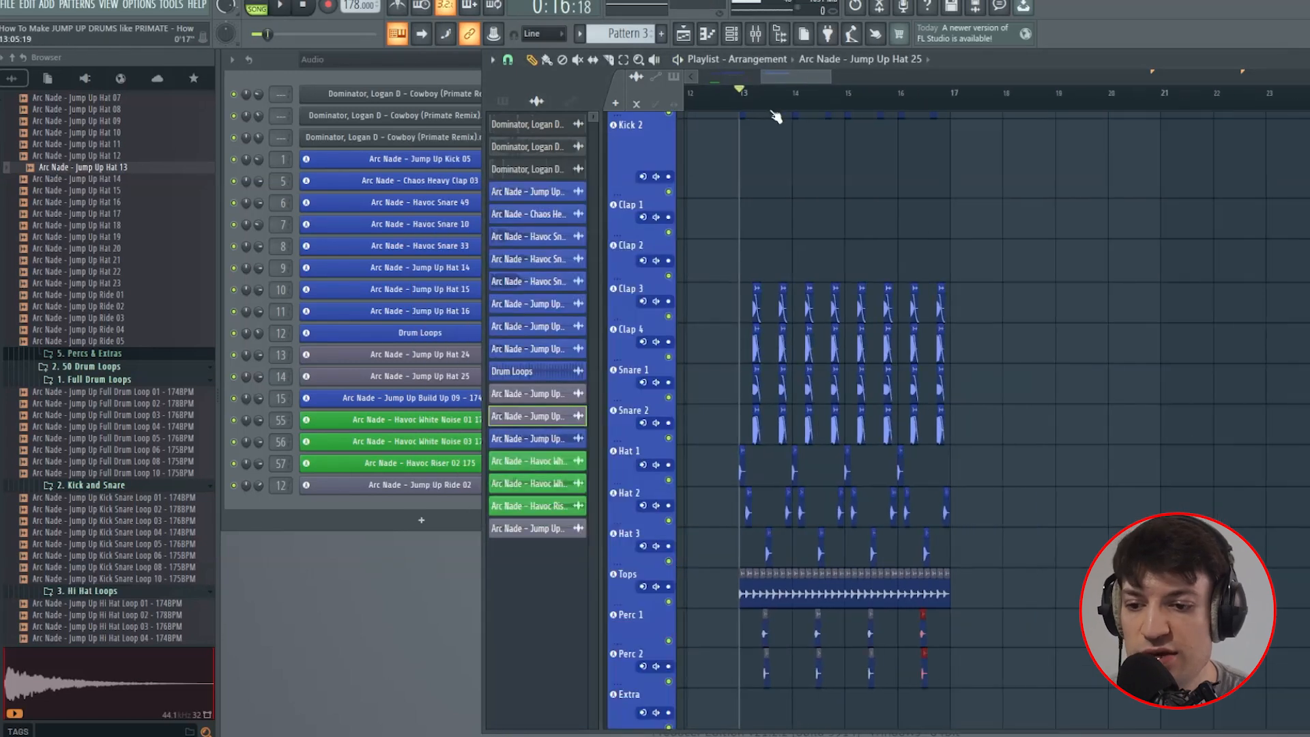
Step: Play the earlier arrangement from bar 4 to hear its drum pattern together with the Bass 2 and Bass 3 clips
scroll(775, 118, down, 4)
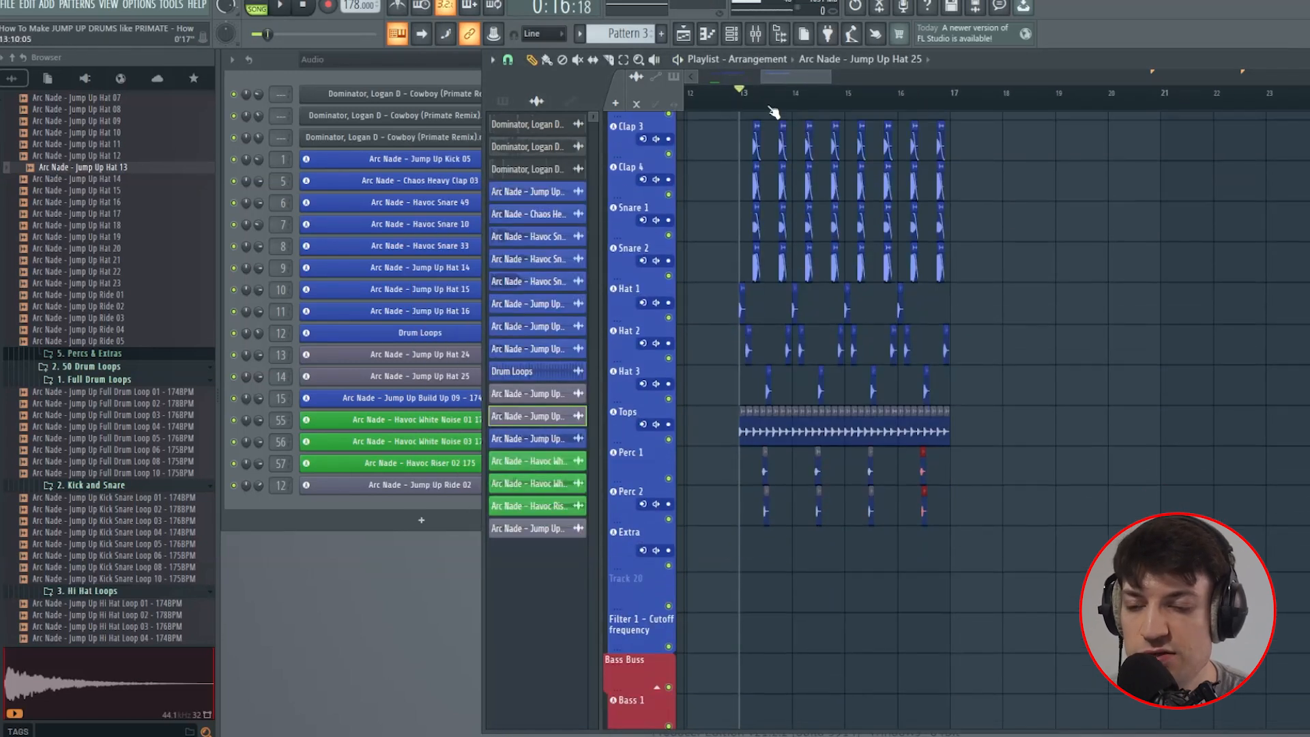
drag(763, 83, 701, 83)
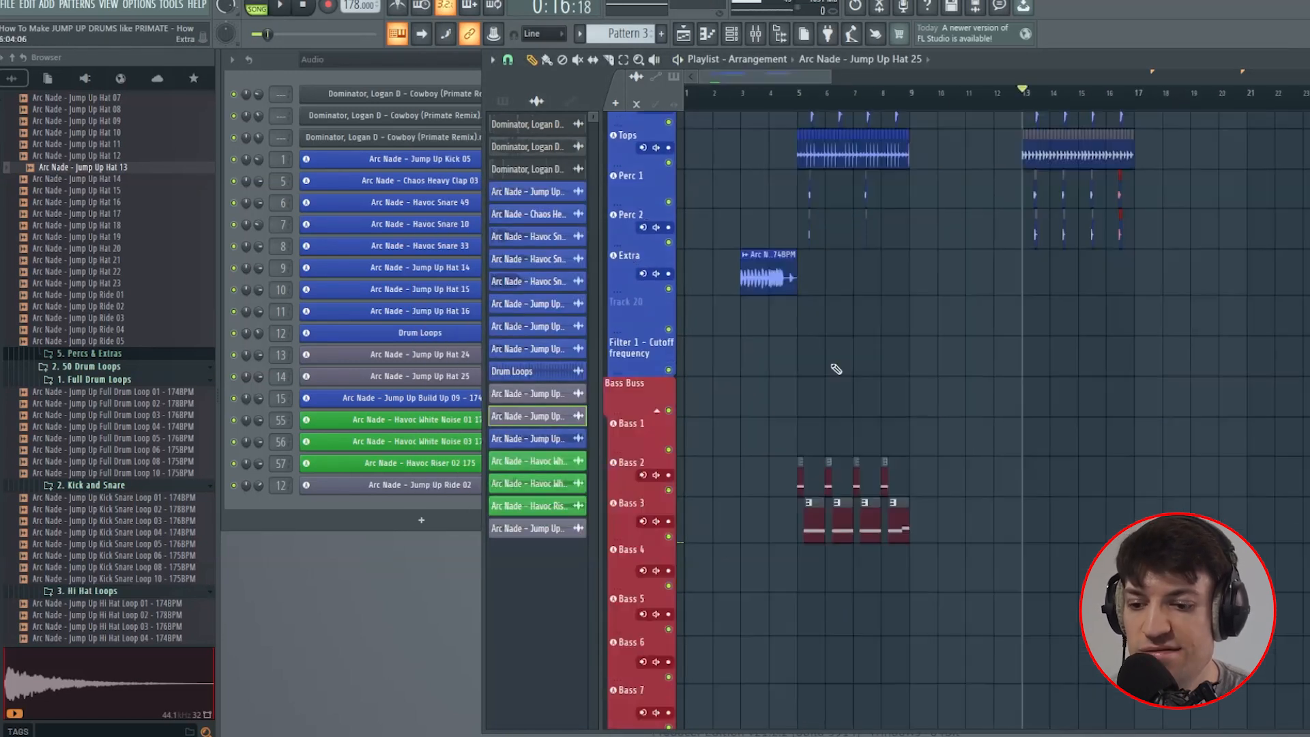
scroll(834, 367, down, 4)
click(771, 96)
scroll(836, 383, up, 1)
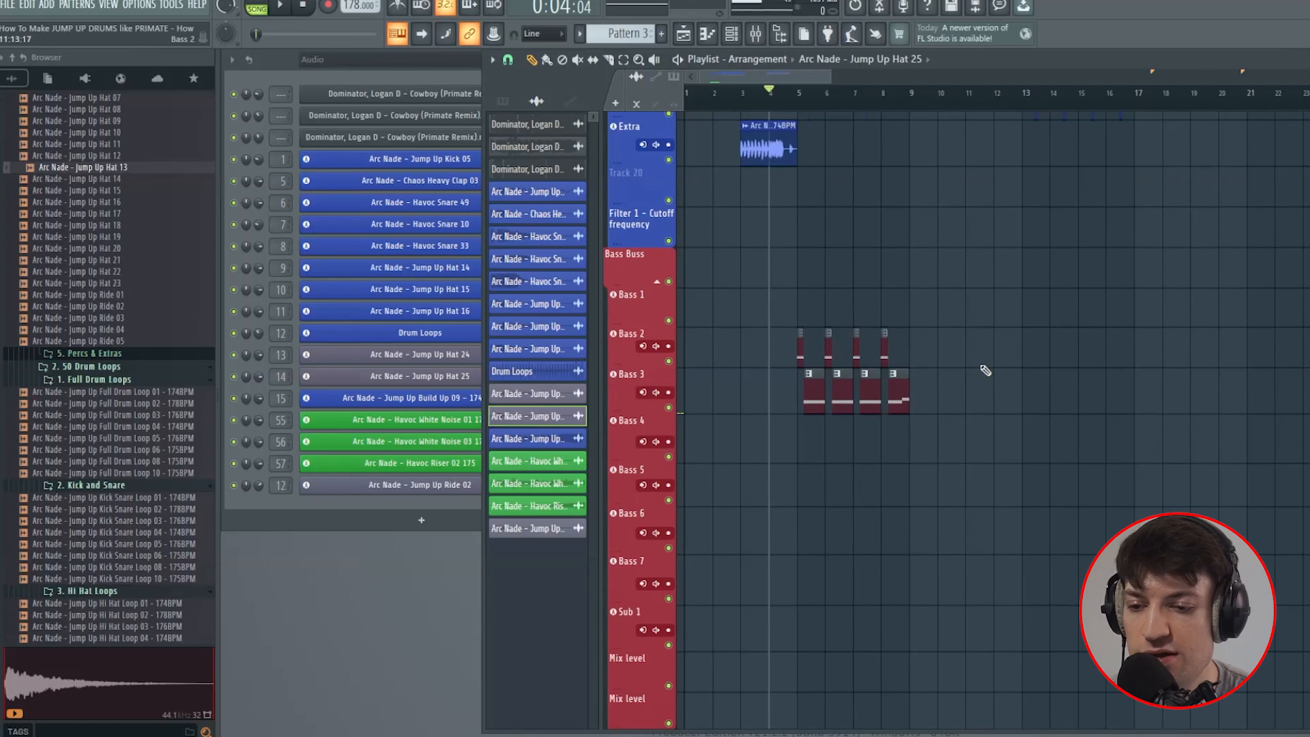
scroll(986, 370, up, 6)
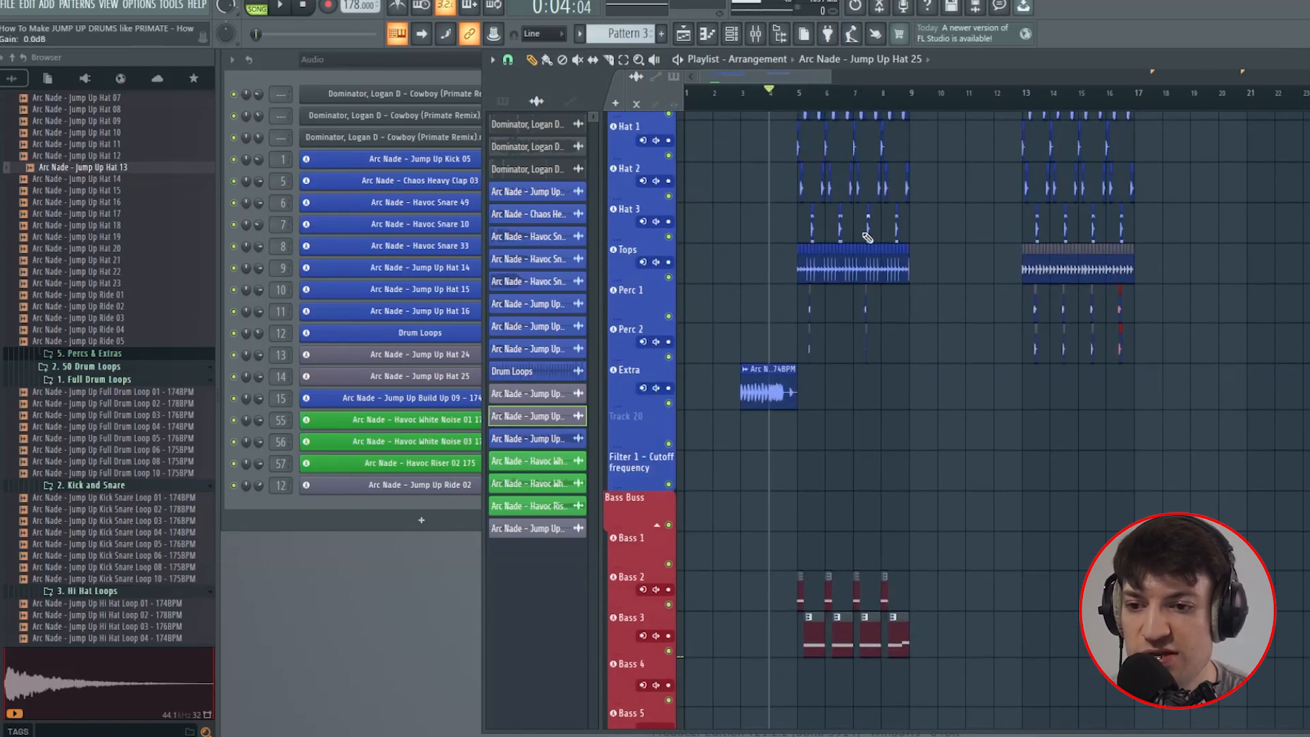
key(space)
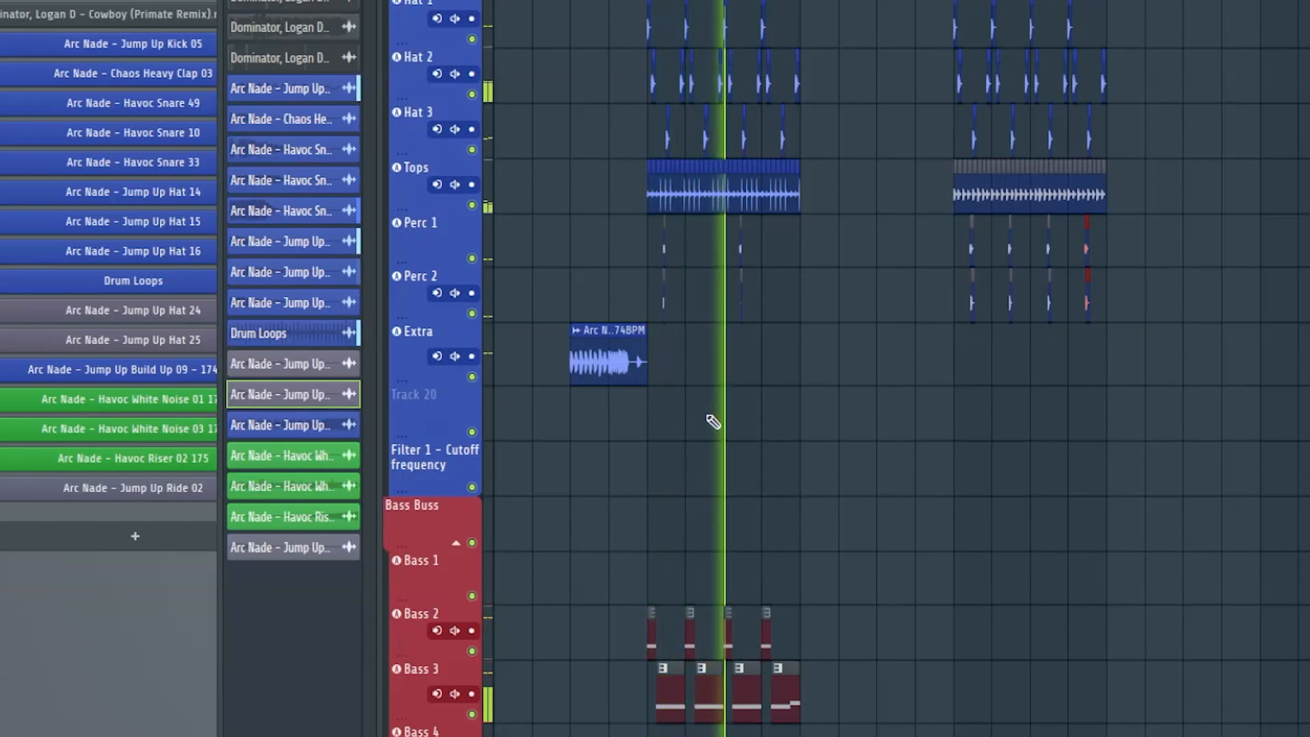
scroll(713, 421, up, 2)
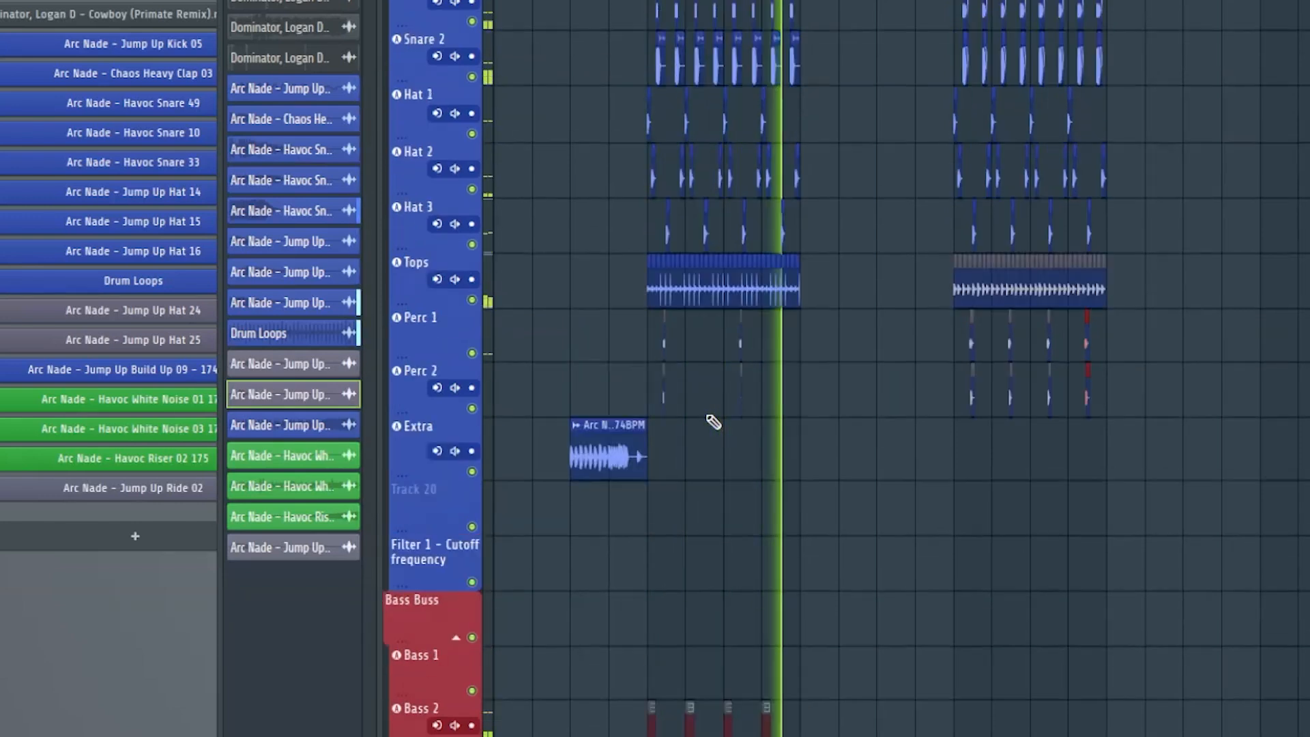
scroll(712, 421, up, 3)
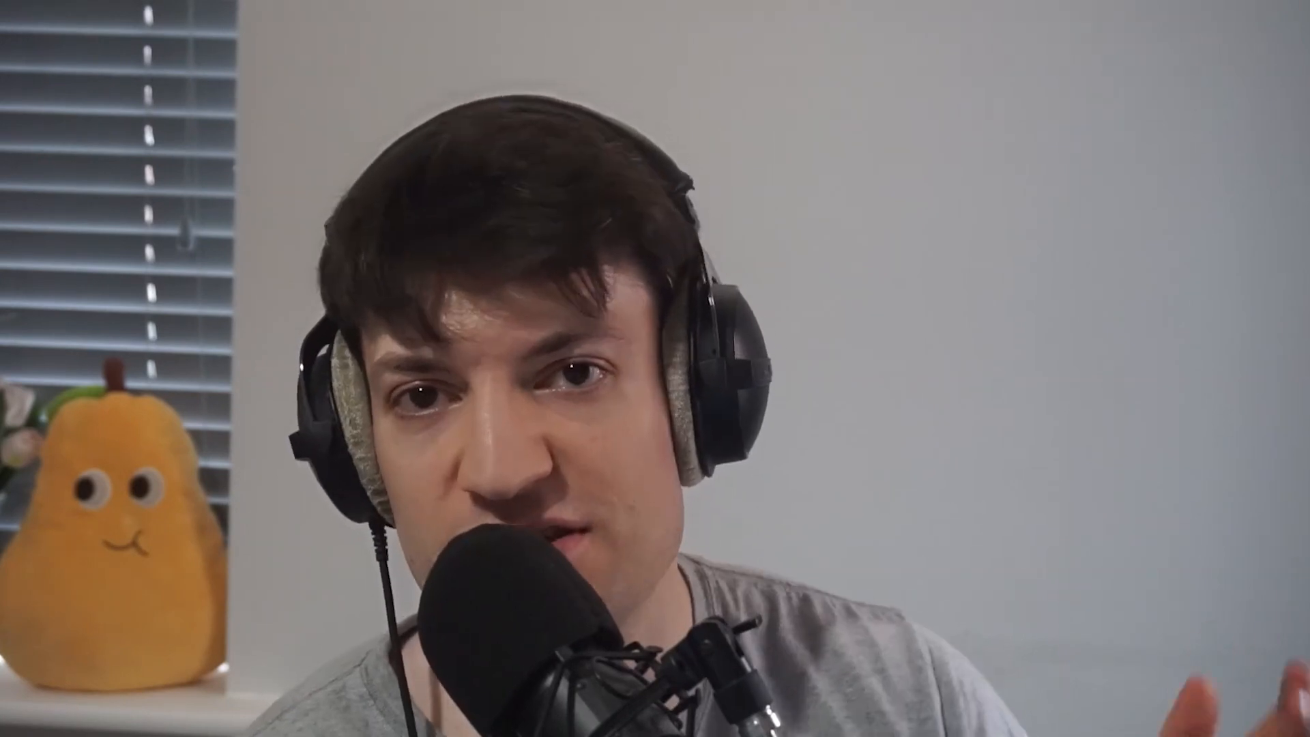